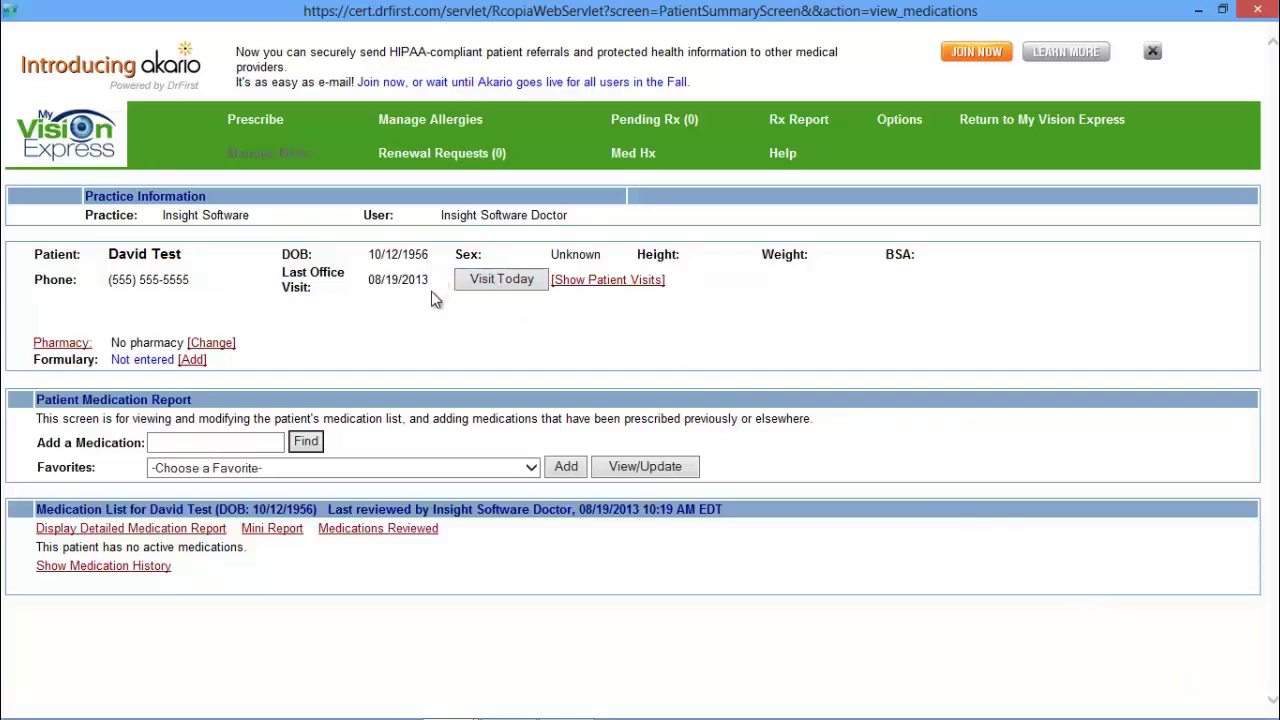
click(591, 280)
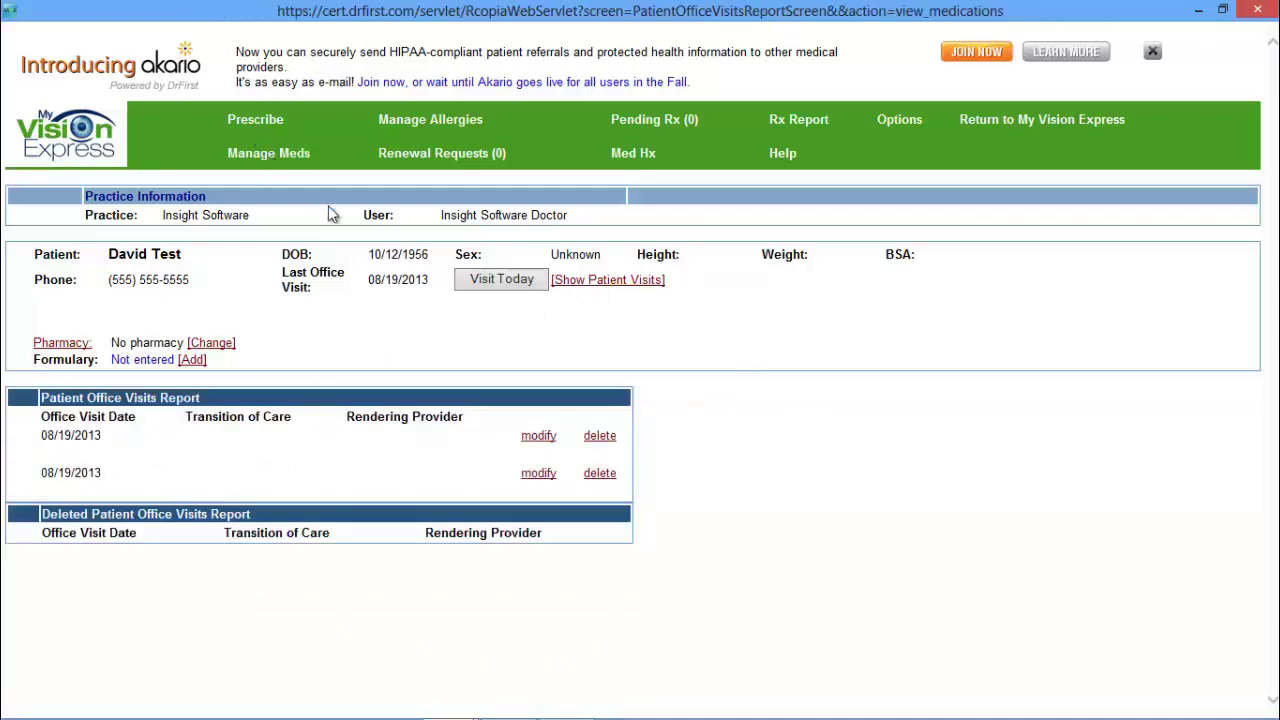
click(268, 155)
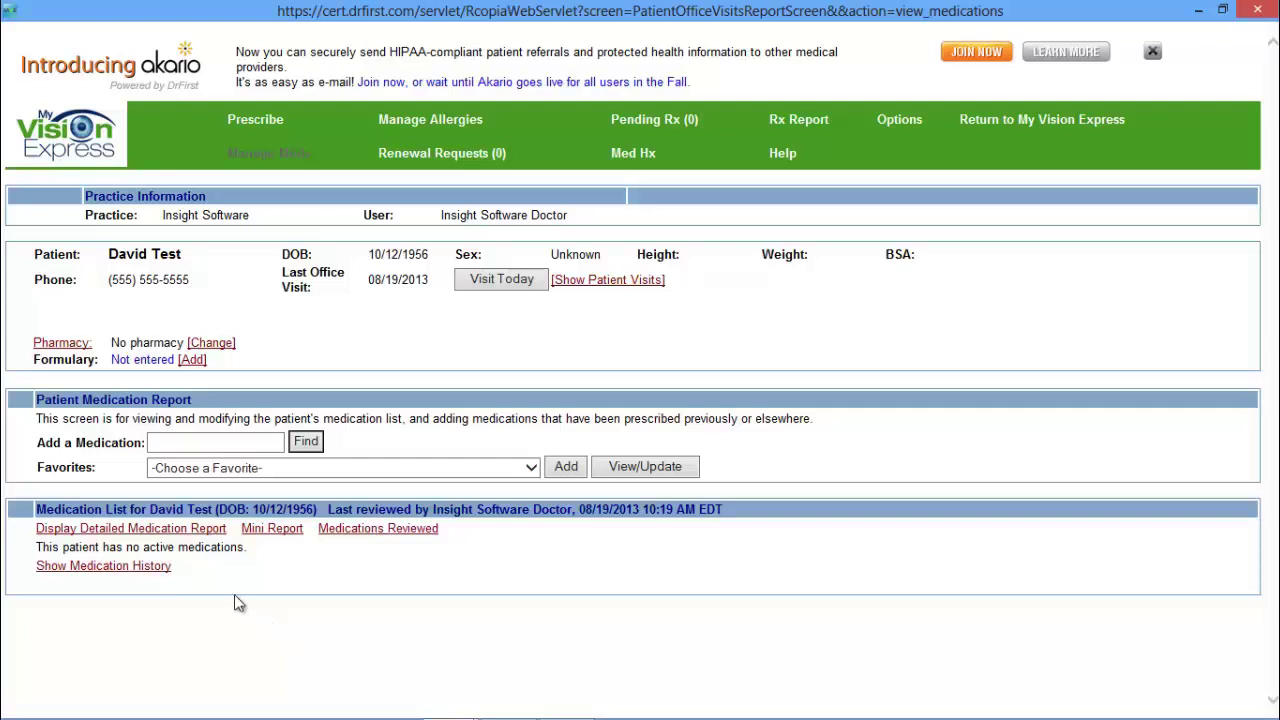
Glance at the favorites list, then expand the medication history showing no inactive medications.
click(531, 467)
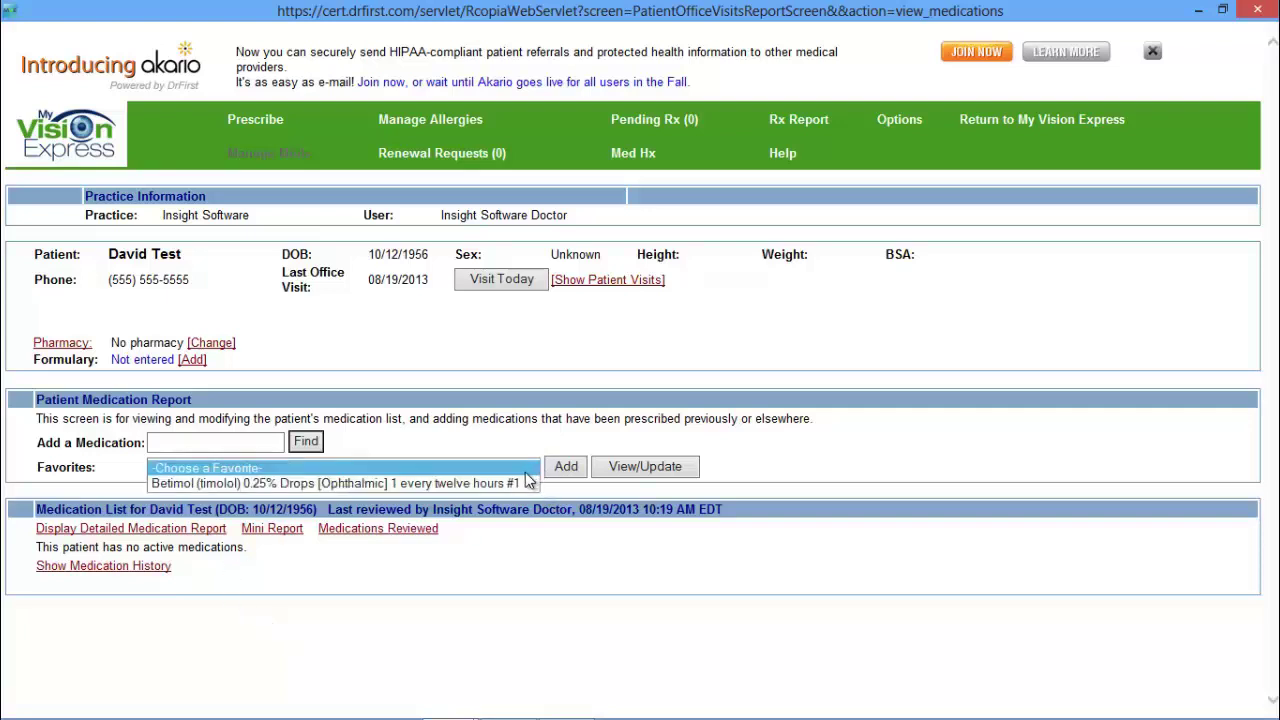
click(525, 475)
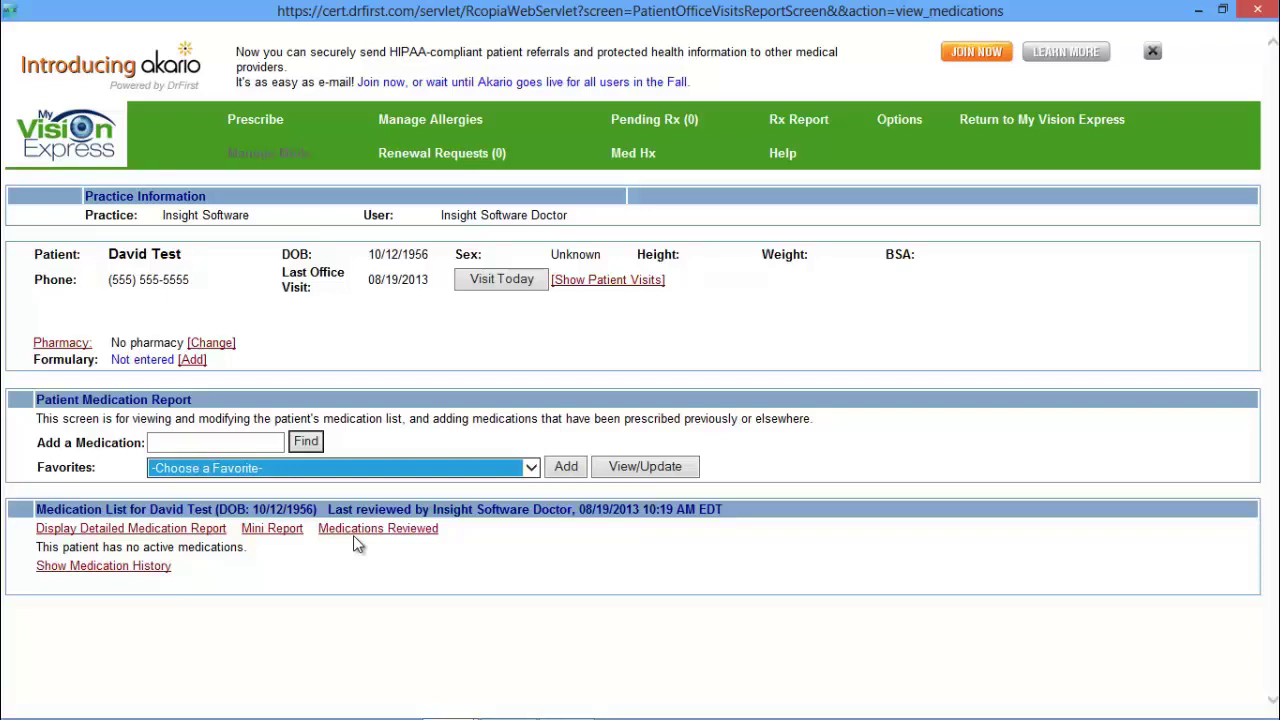
click(101, 568)
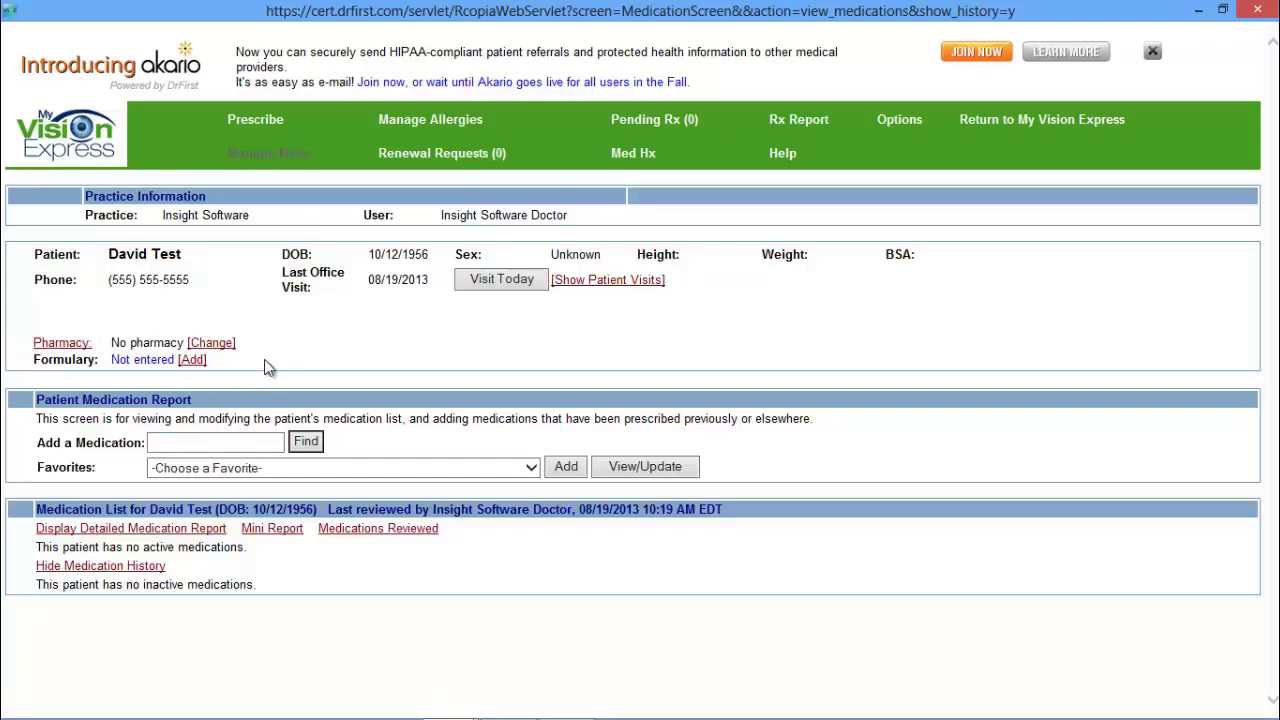
Search pharmacies in zip 33331, browse the results, and cancel without choosing one.
click(214, 345)
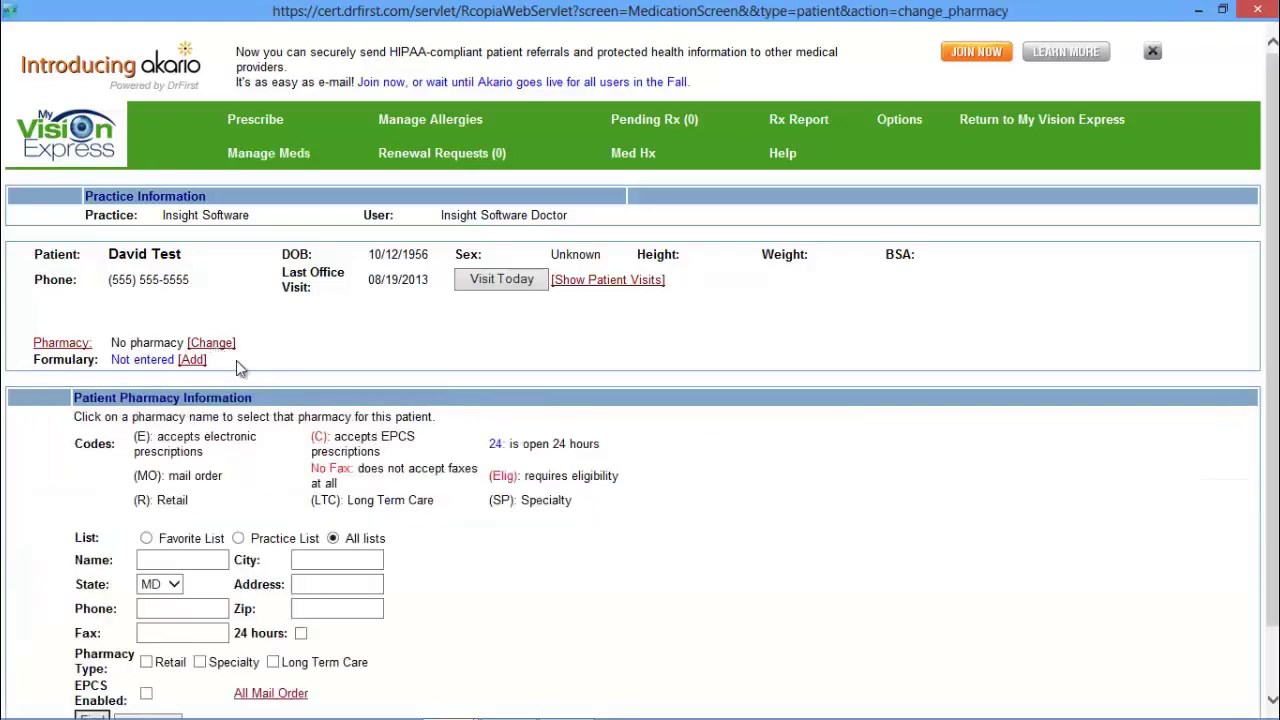
scroll(741, 577, down, 1)
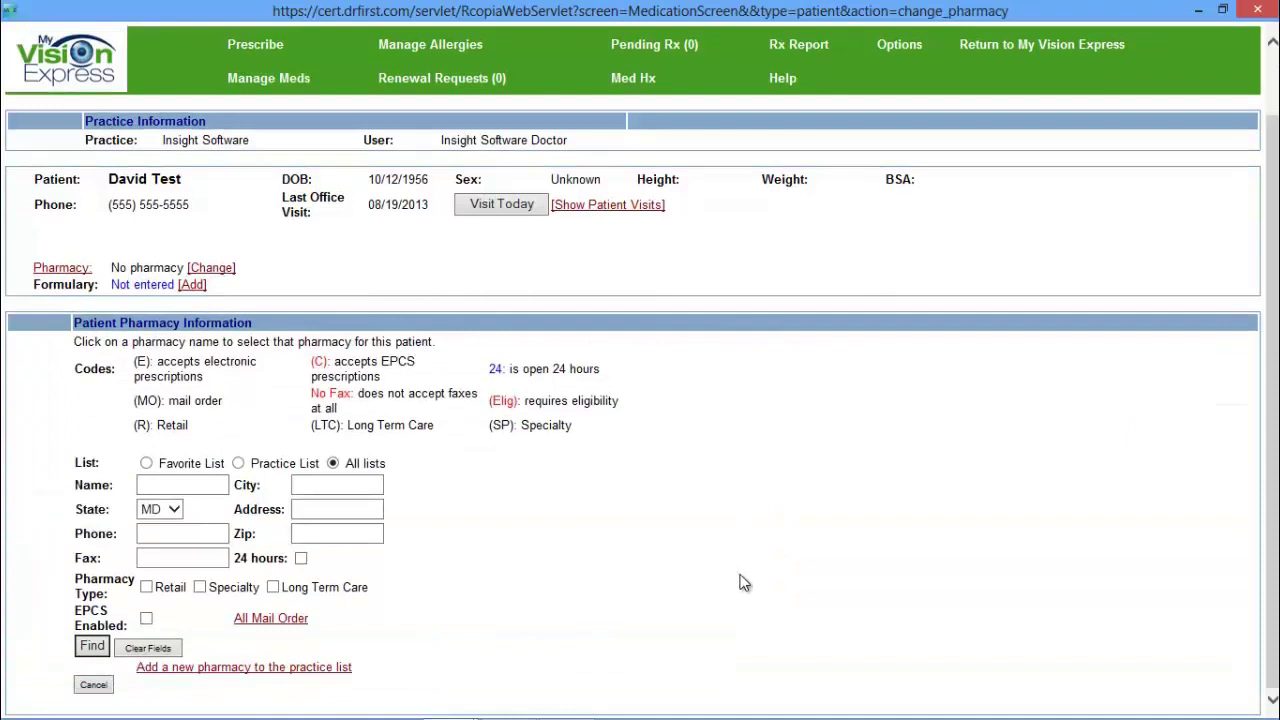
click(353, 533)
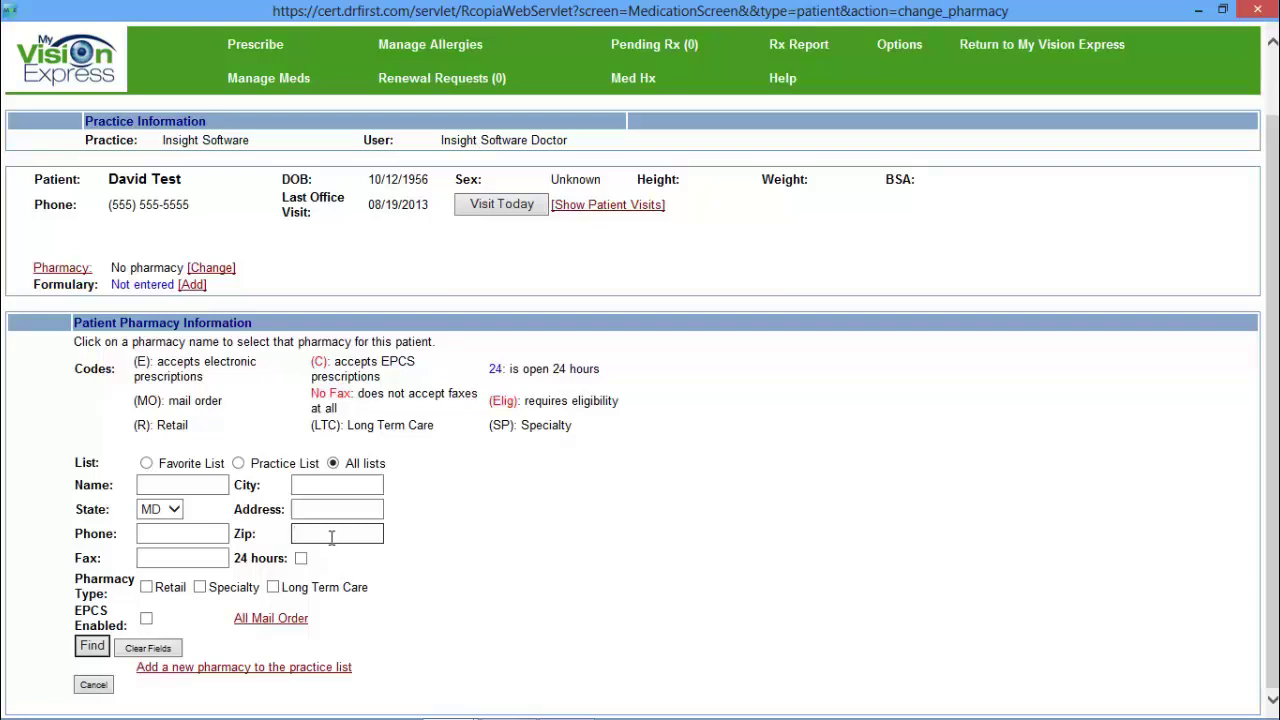
text(33331)
click(92, 646)
scroll(1040, 480, down, 5)
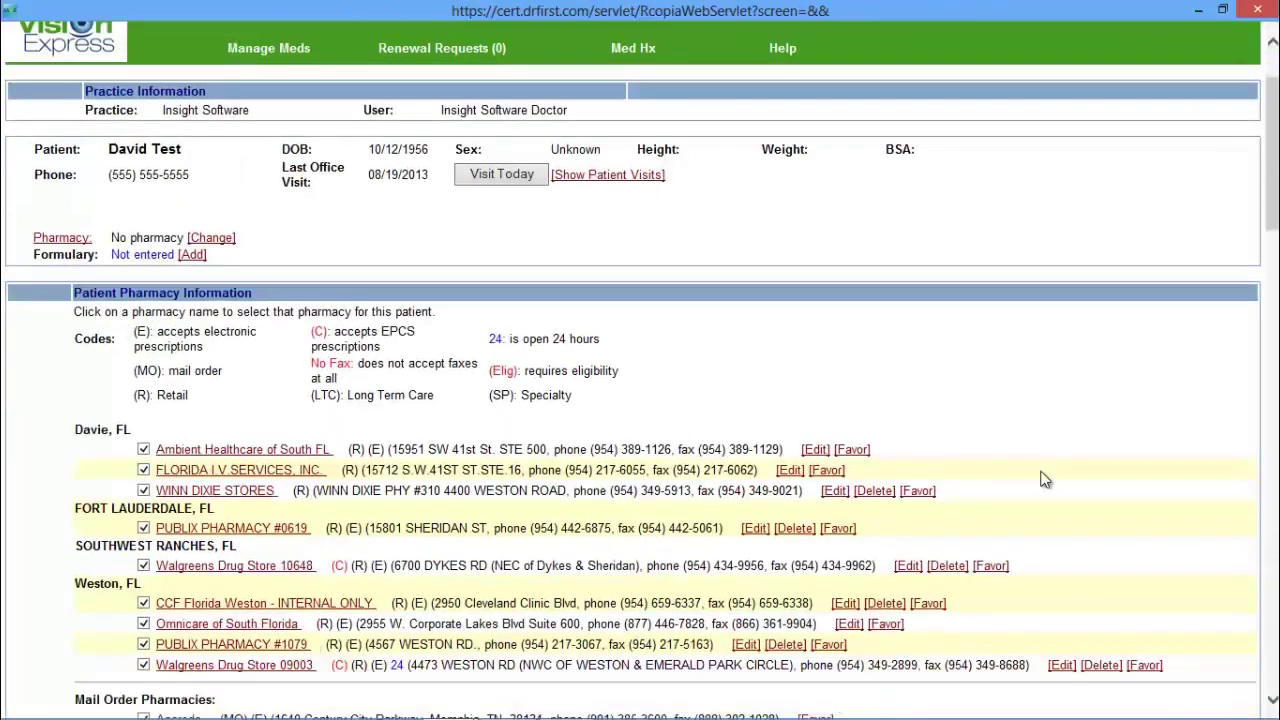
scroll(1040, 480, down, 6)
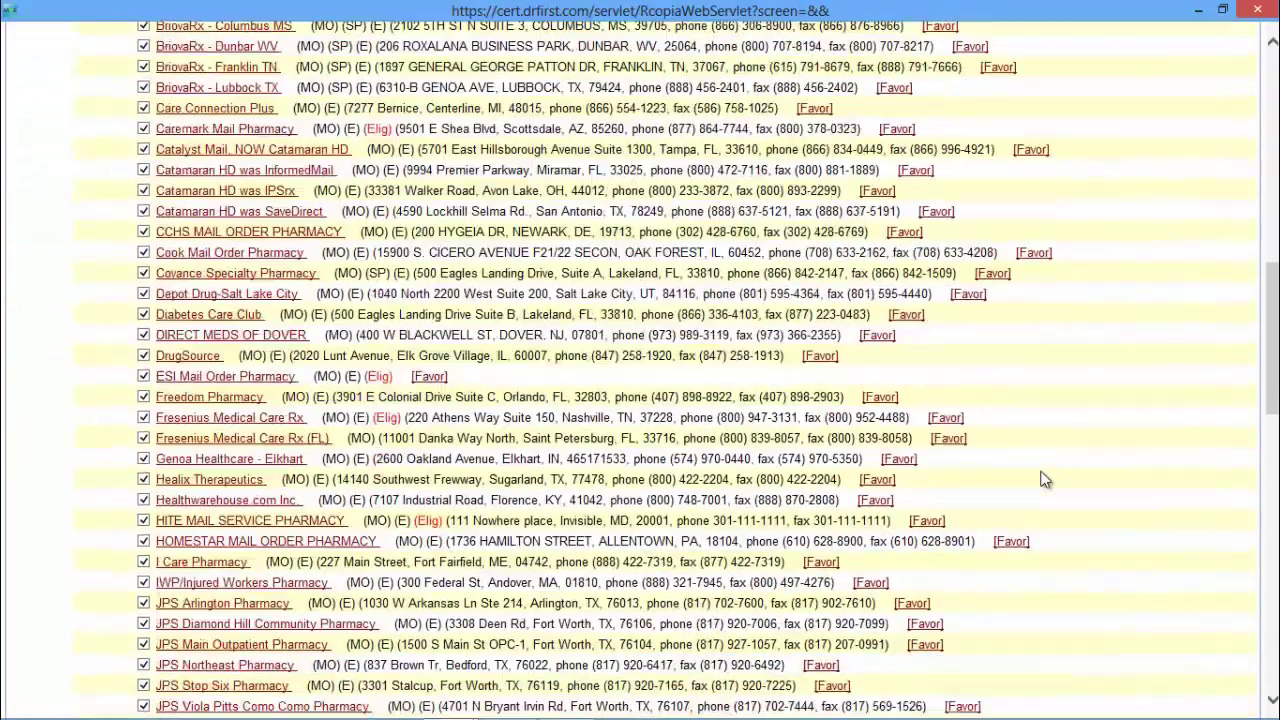
scroll(1040, 480, up, 8)
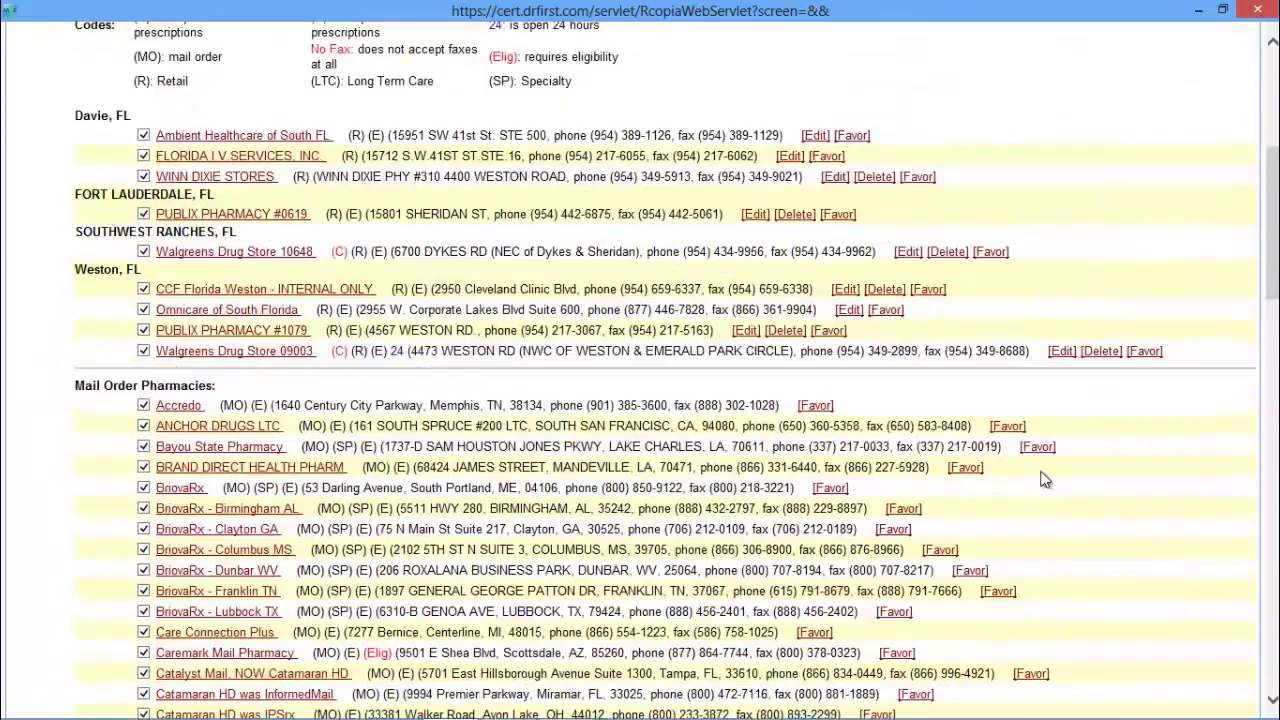
scroll(1040, 480, up, 2)
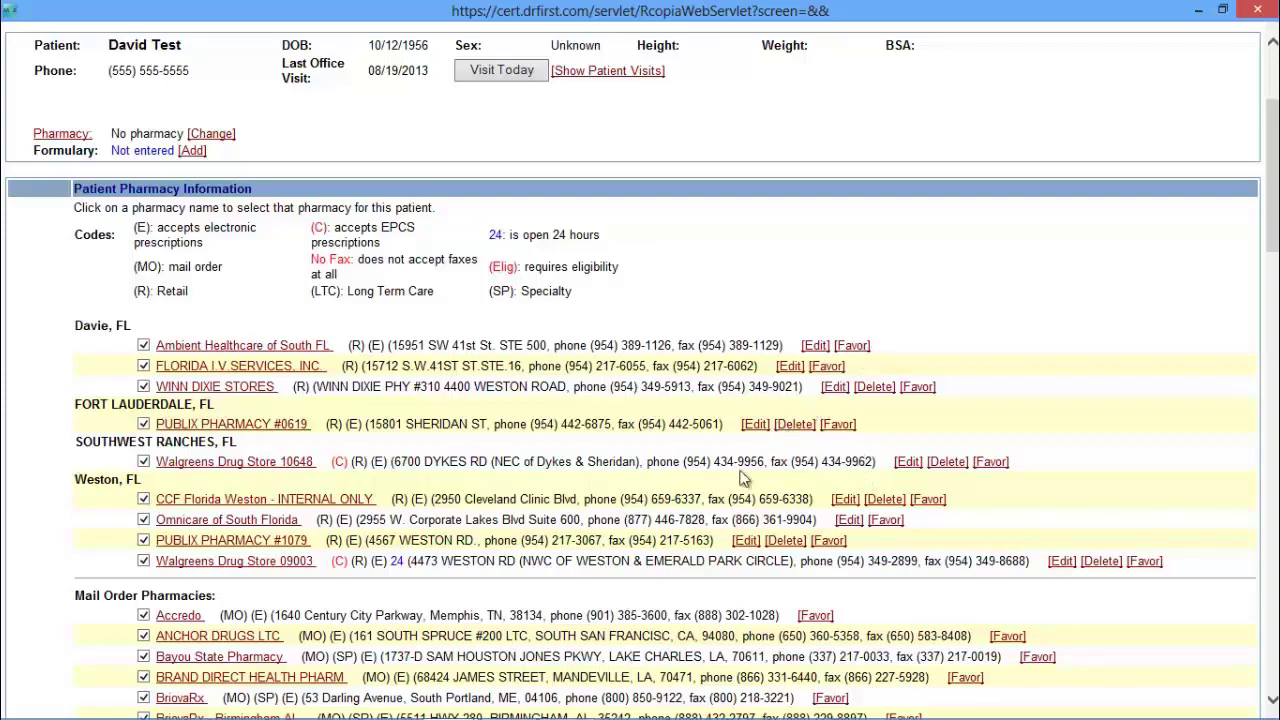
scroll(757, 460, down, 12)
scroll(775, 467, down, 10)
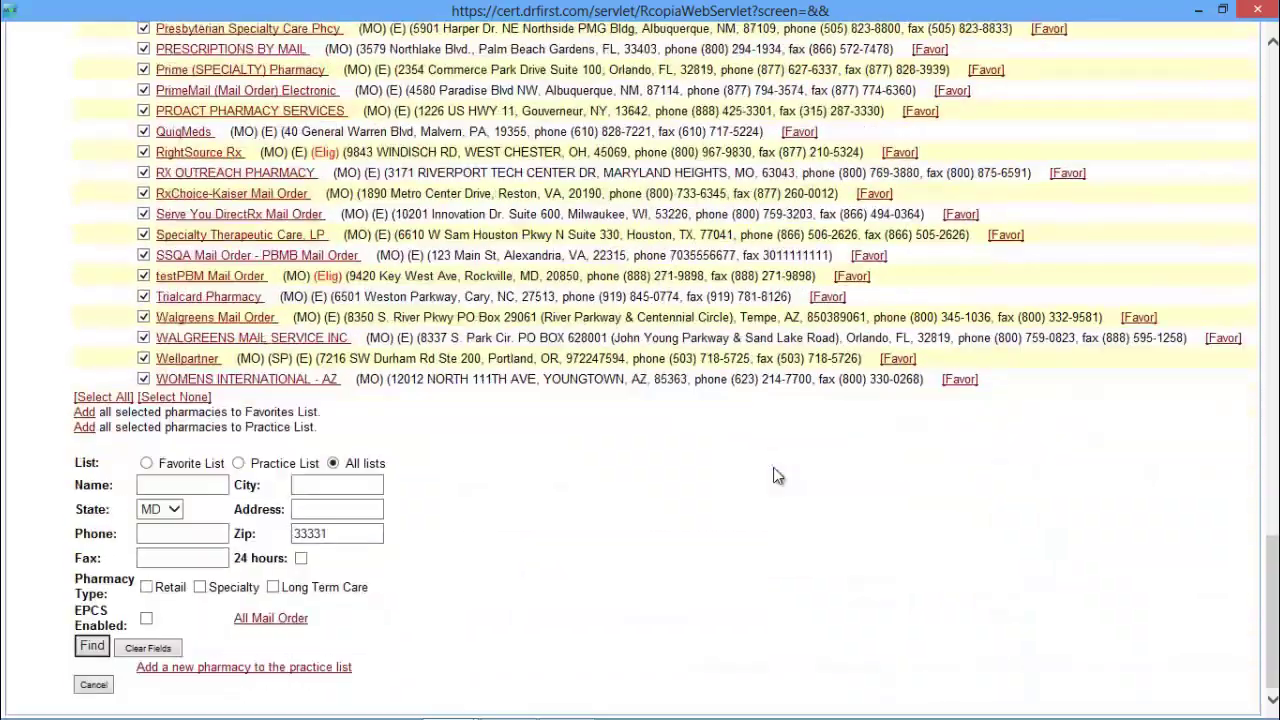
click(93, 689)
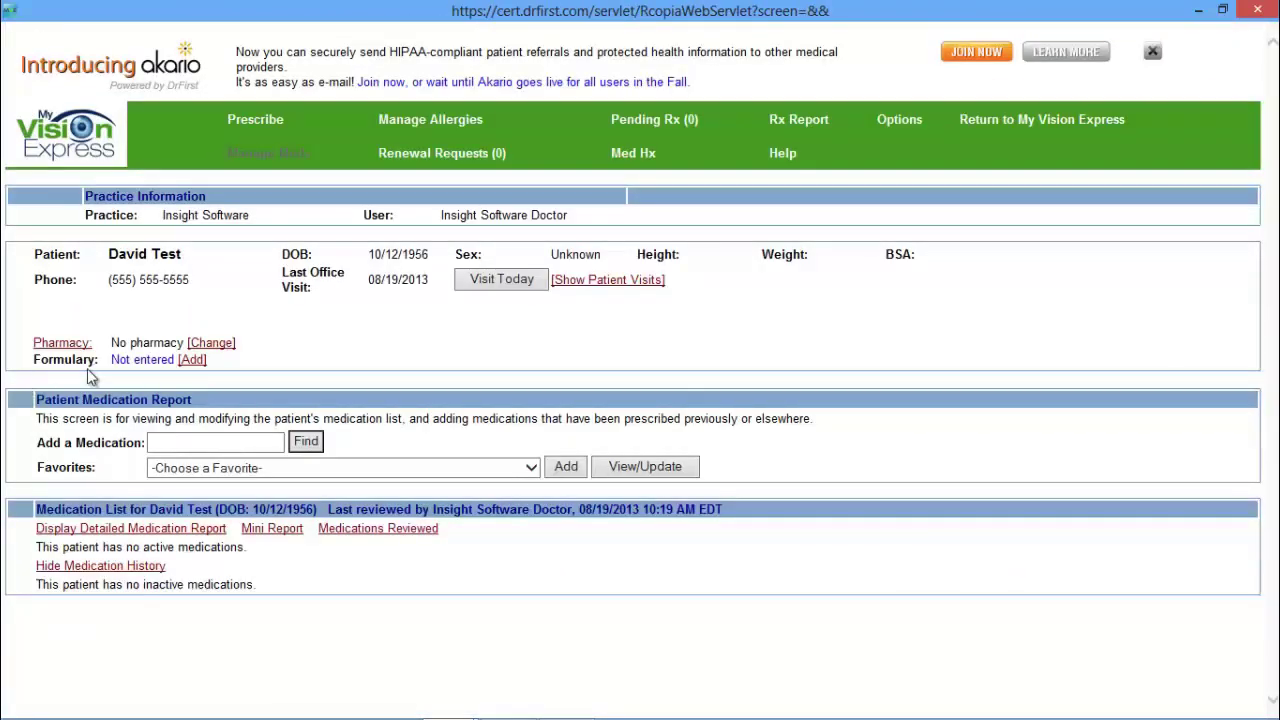
Open the formulary insurance form and cancel it with nothing entered.
click(192, 360)
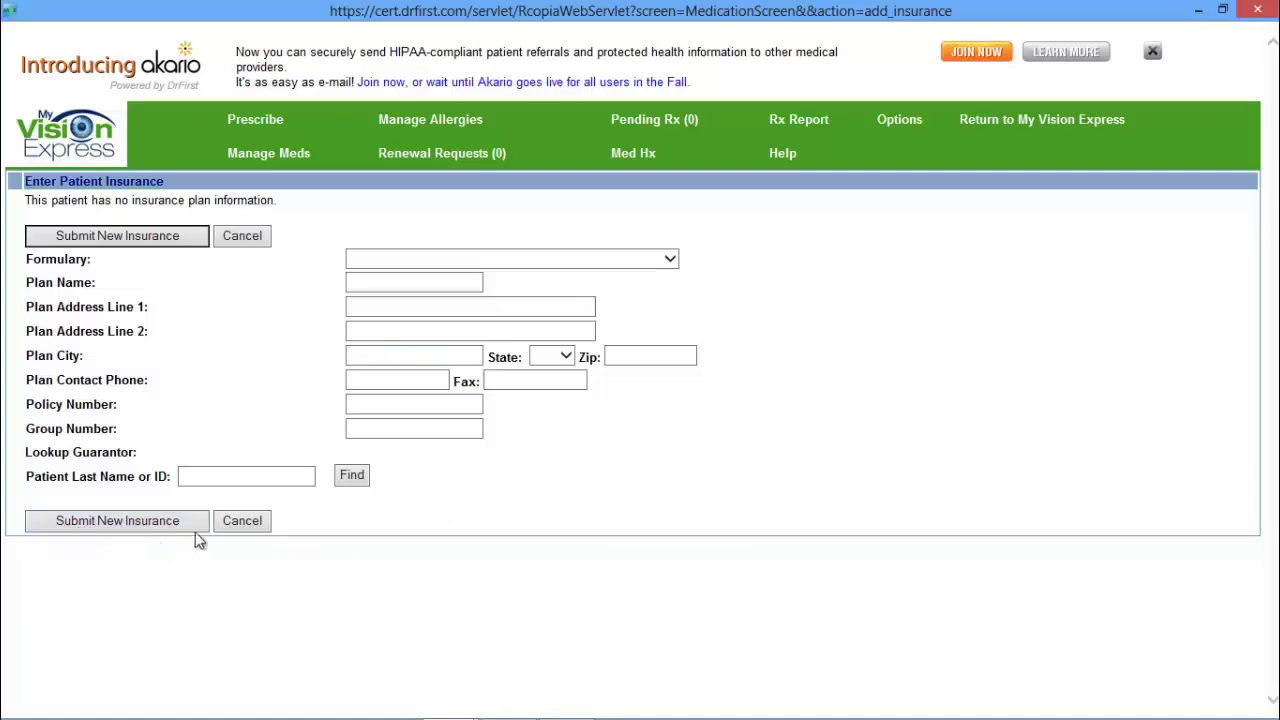
click(244, 528)
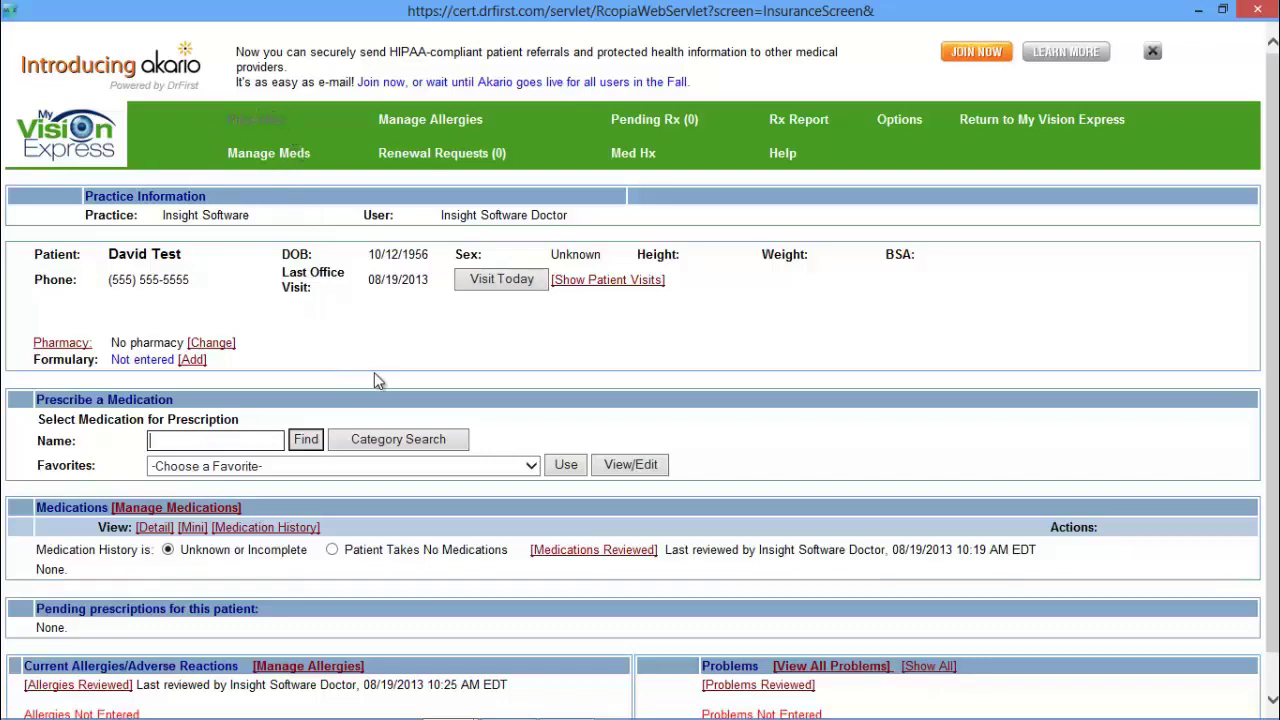
Check the favorites list, then search for 'pataday' as the medication to prescribe.
scroll(370, 368, down, 1)
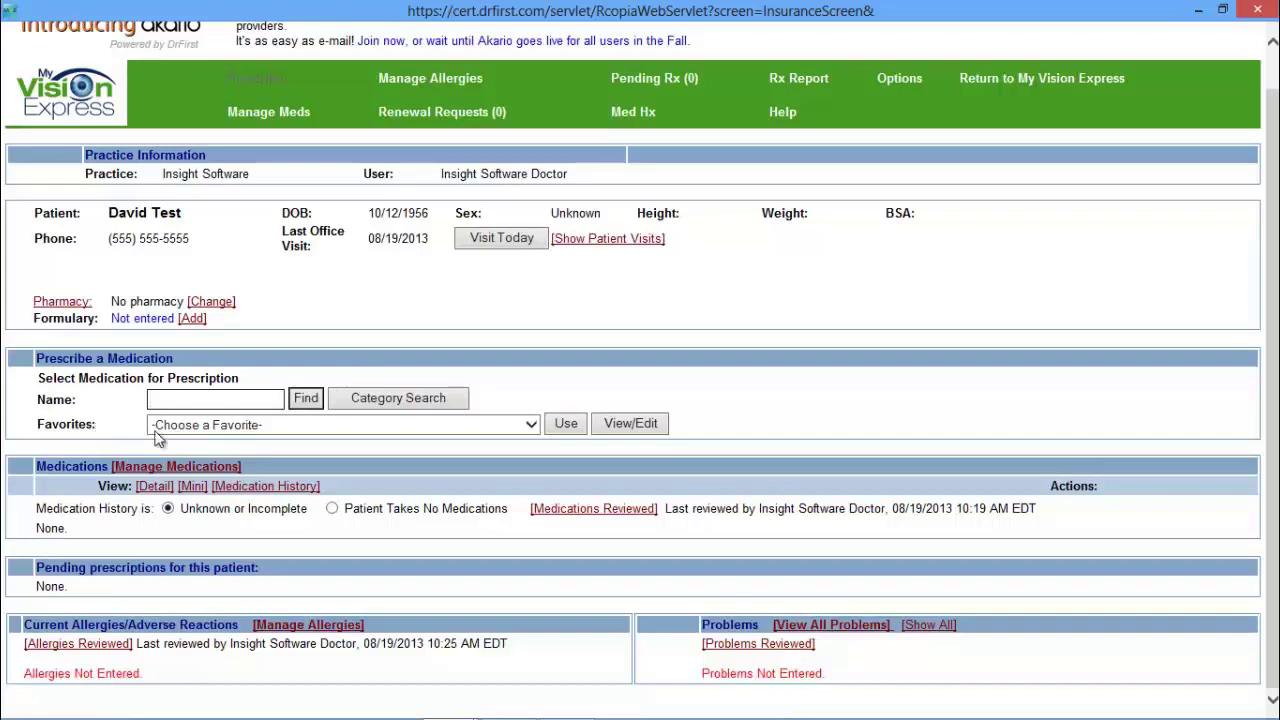
click(533, 425)
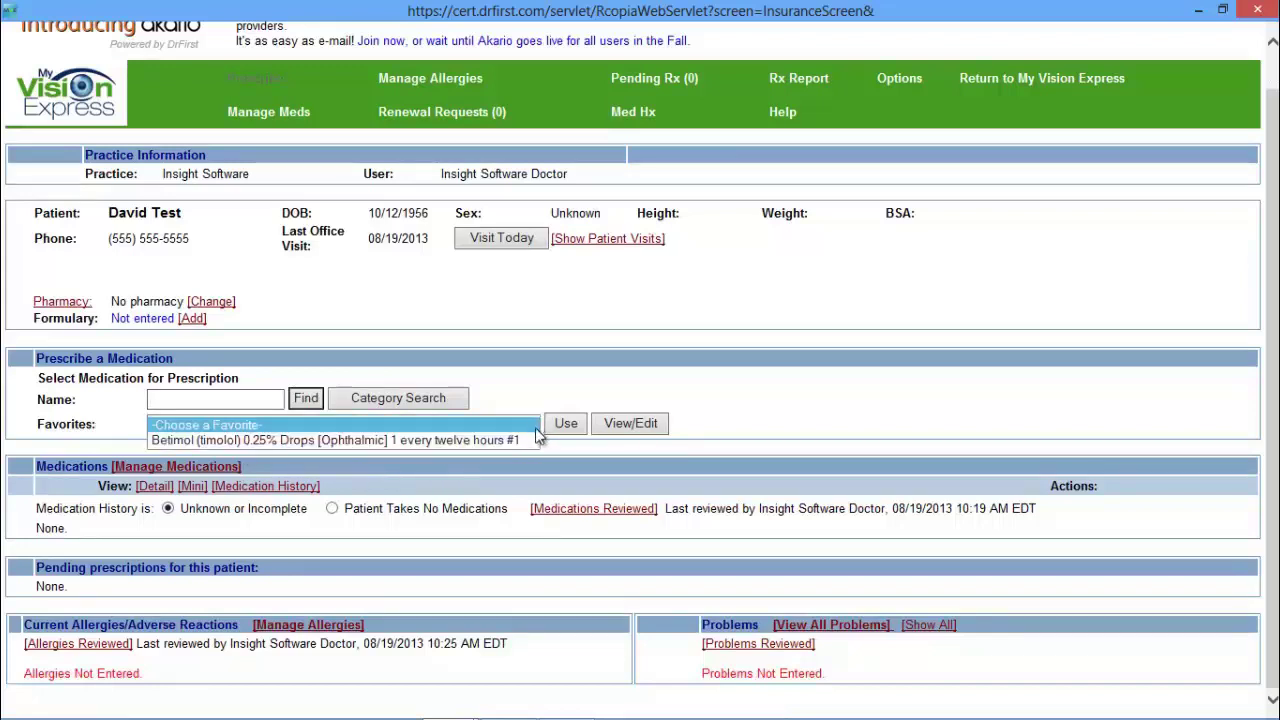
click(494, 425)
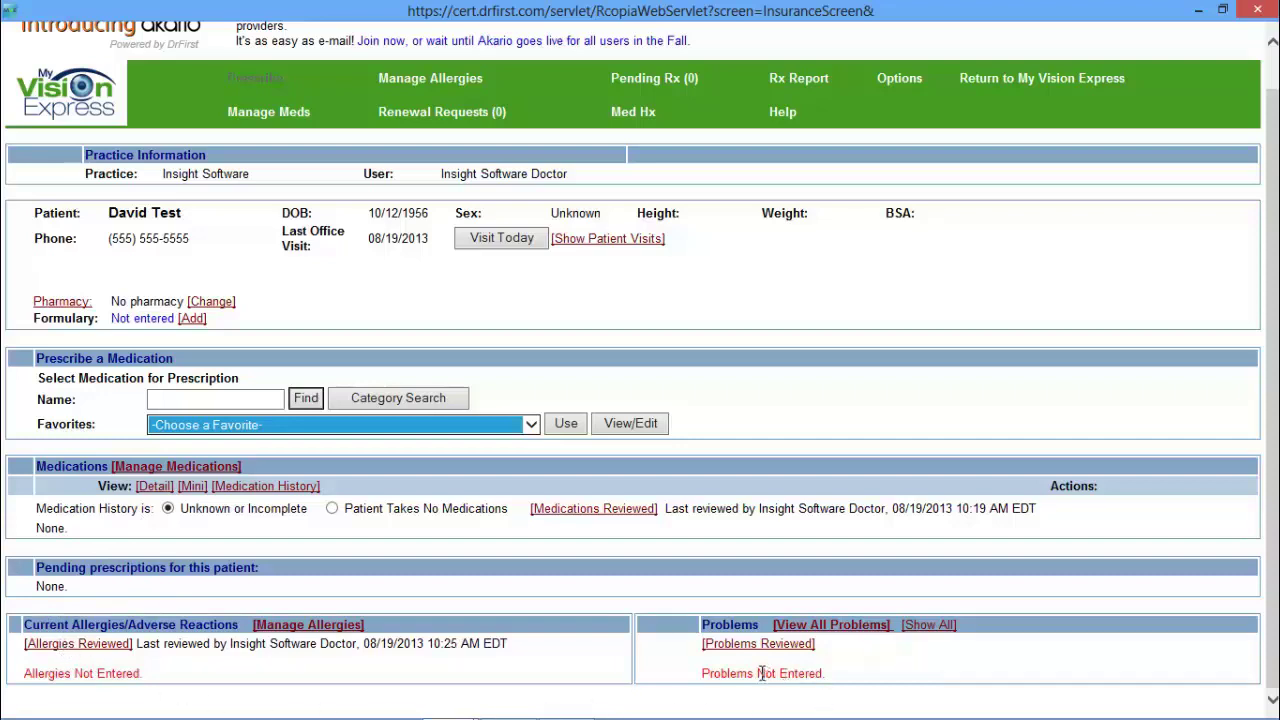
click(230, 401)
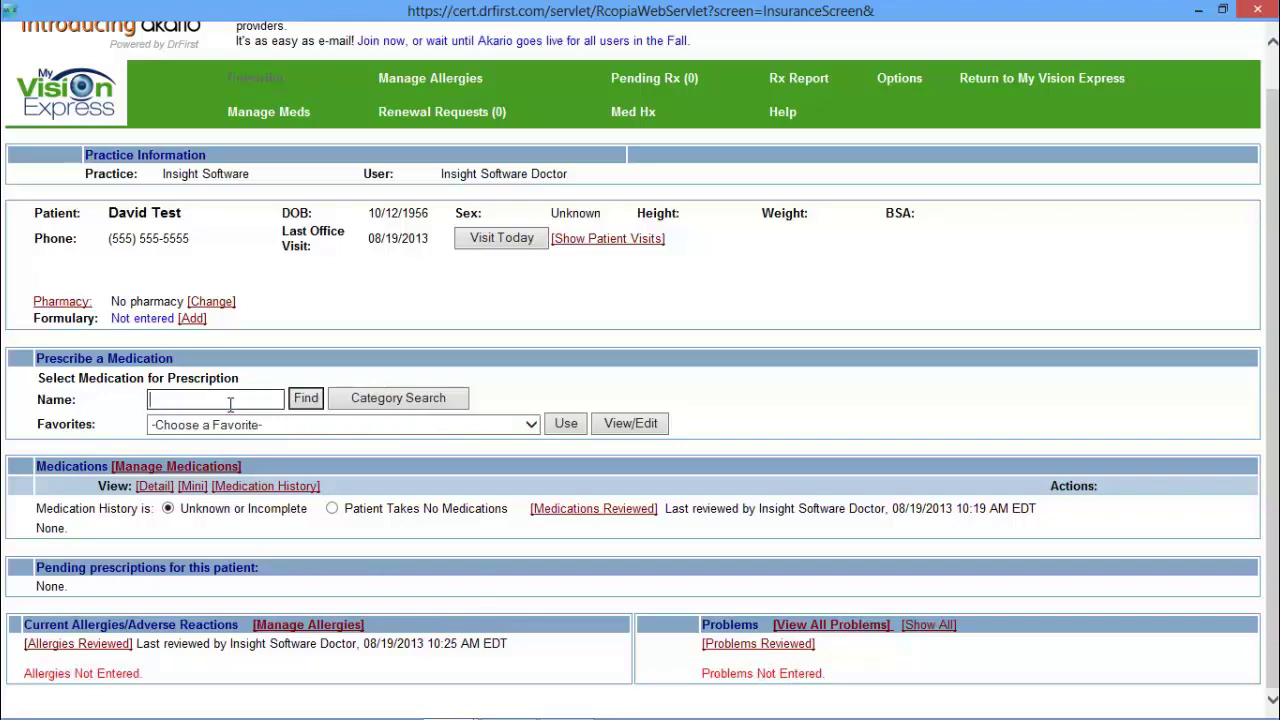
text(pataday)
click(312, 401)
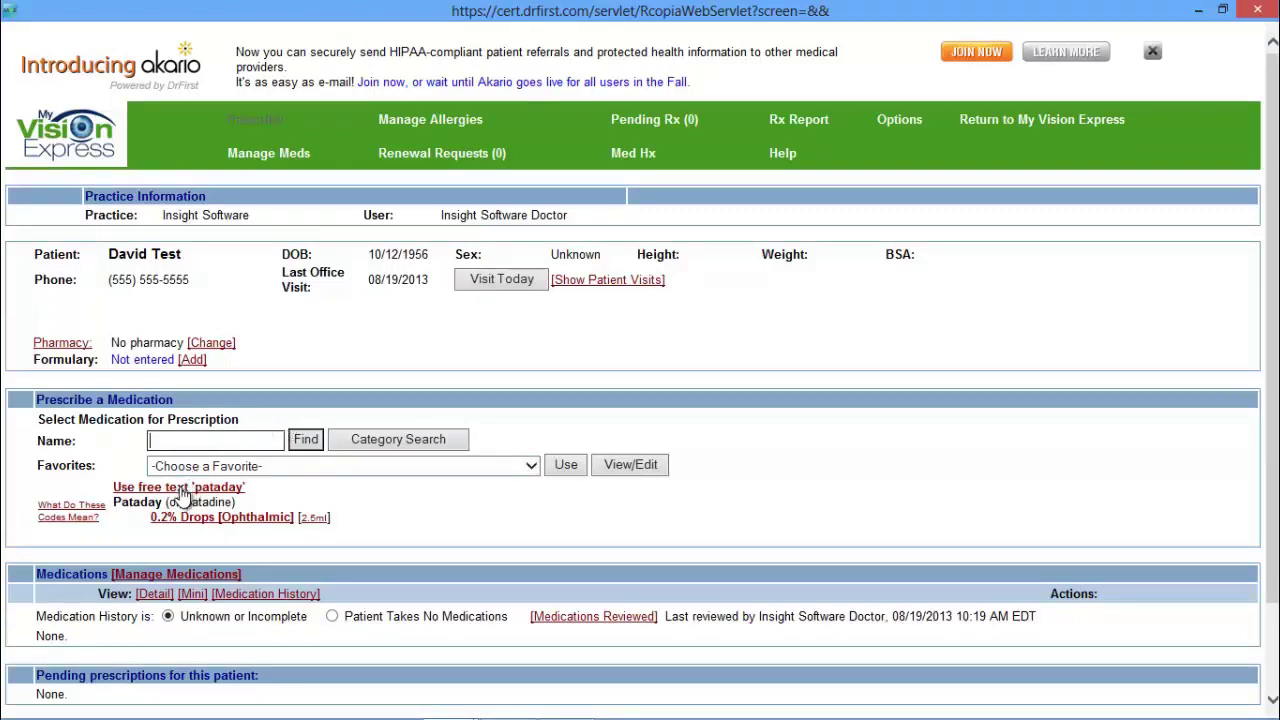
Choose Pataday 0.2% ophthalmic drops, keep the practice doctor as prescriber, and leave the prescription unsplit.
click(229, 519)
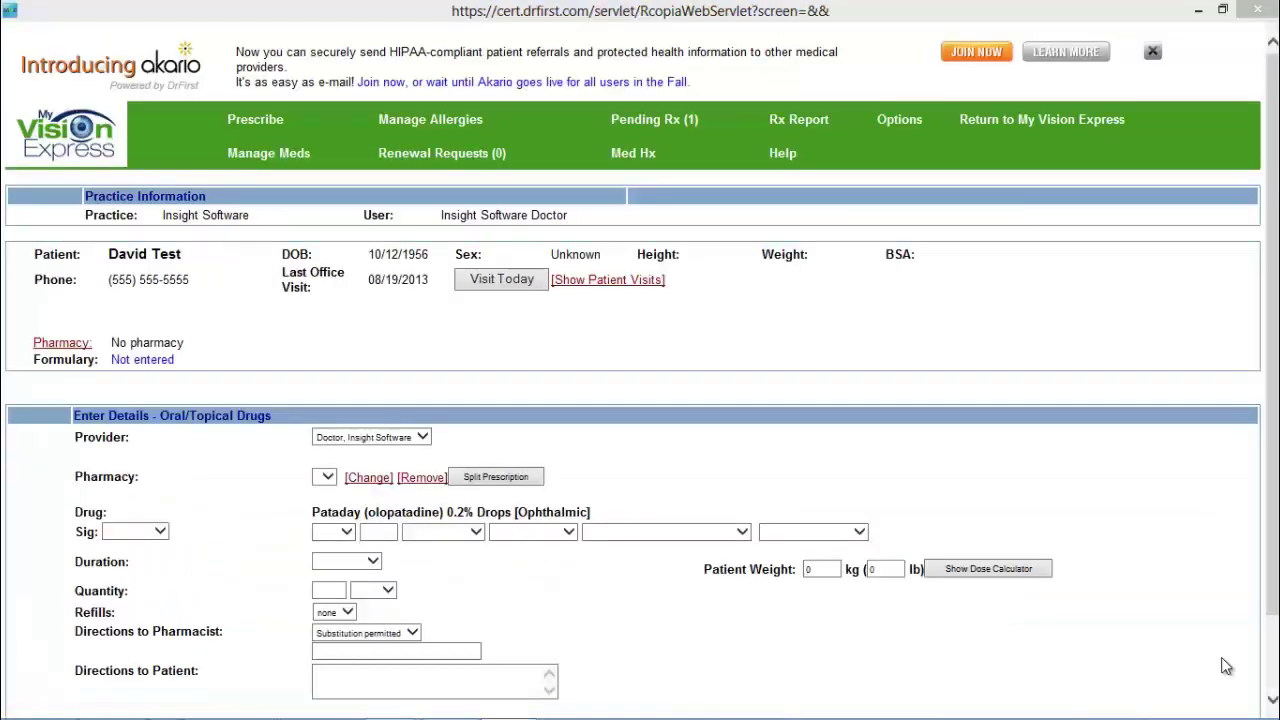
click(422, 438)
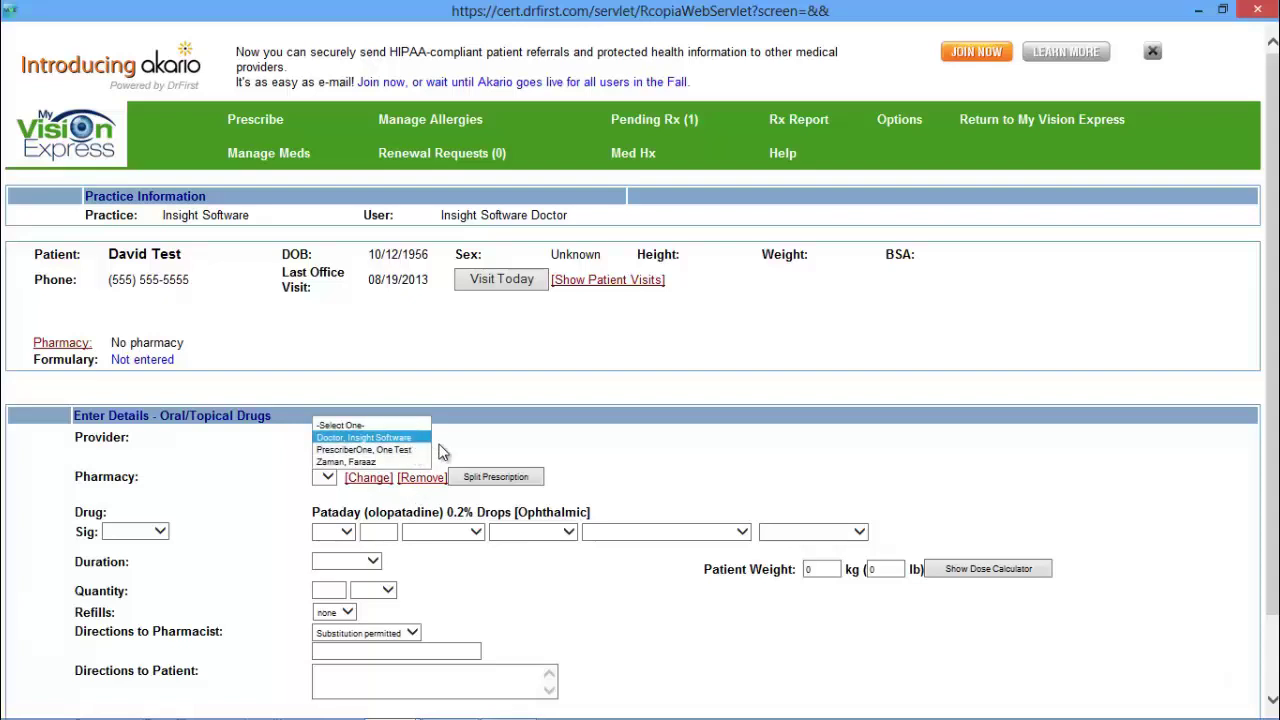
click(426, 440)
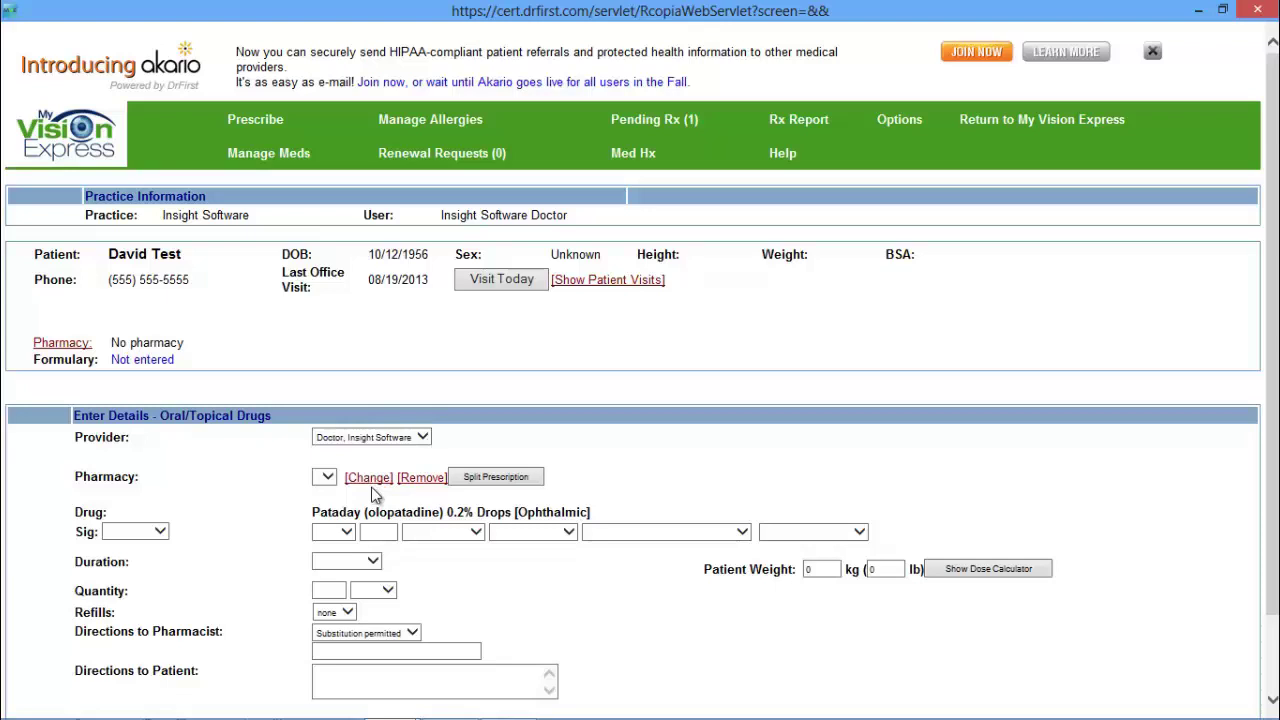
click(476, 478)
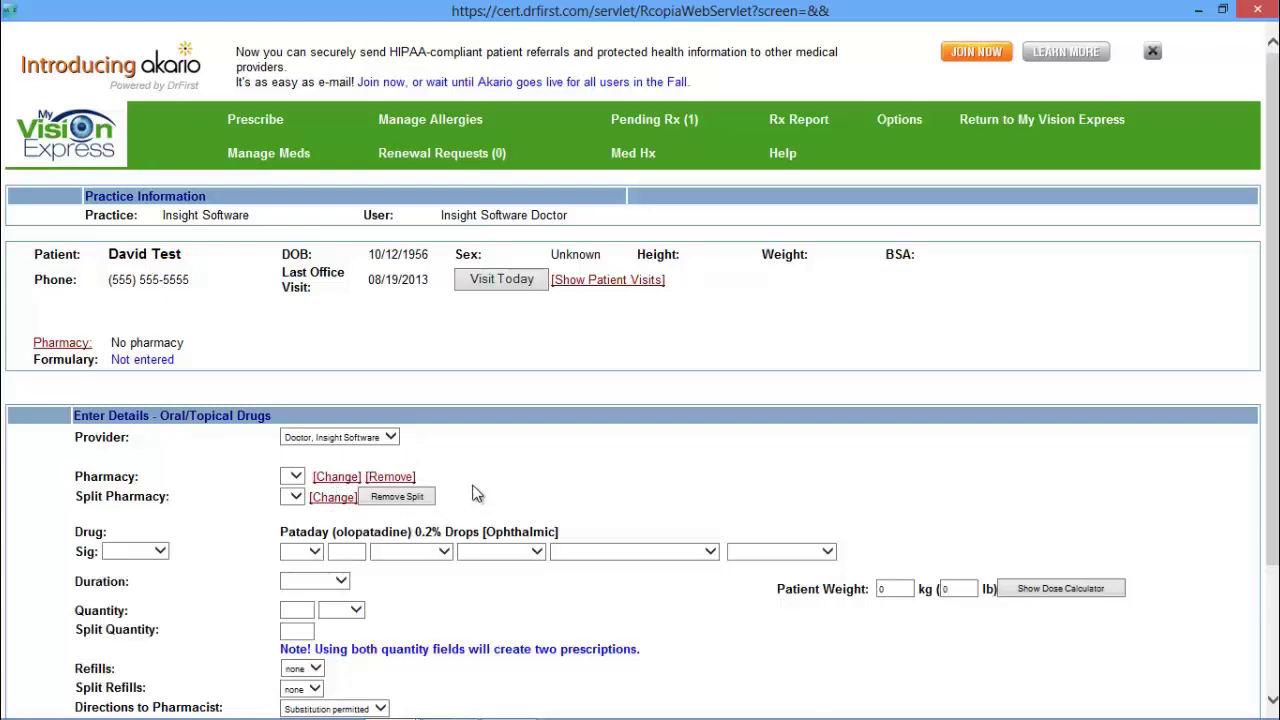
click(412, 497)
Set the Sig to Apply 2 dropperful into right eye, five times a day, as needed.
click(160, 533)
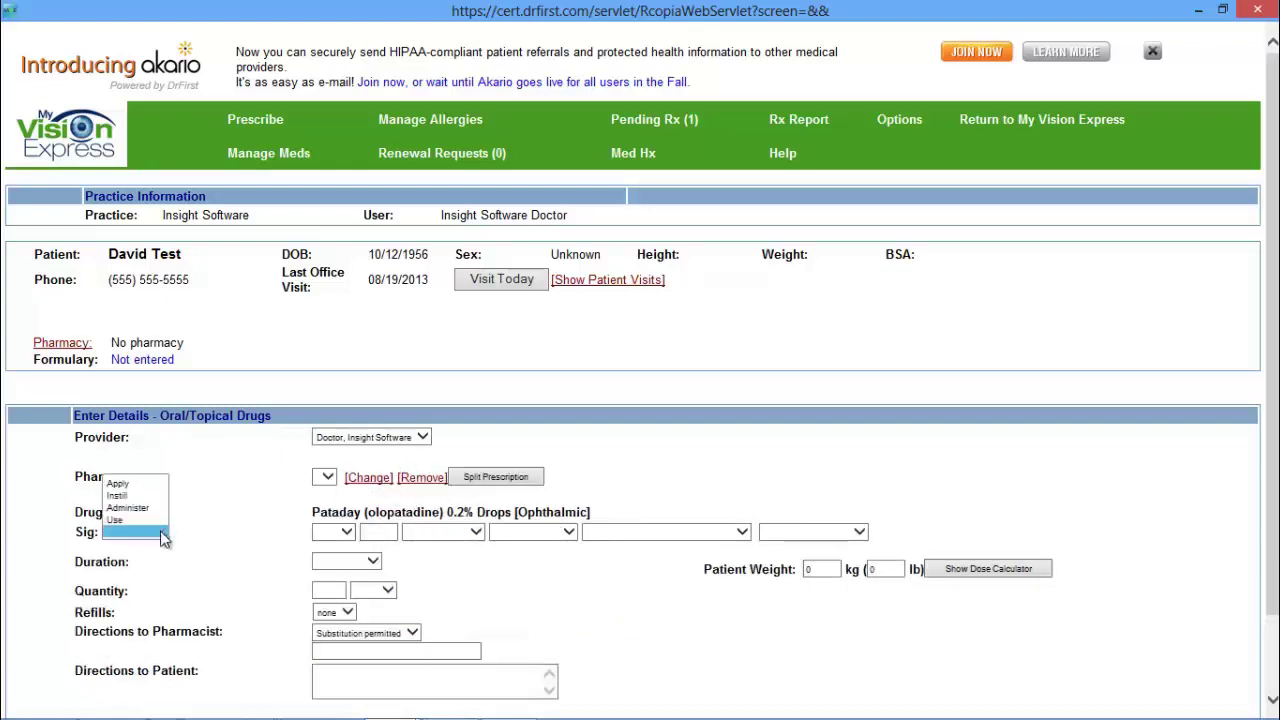
click(117, 484)
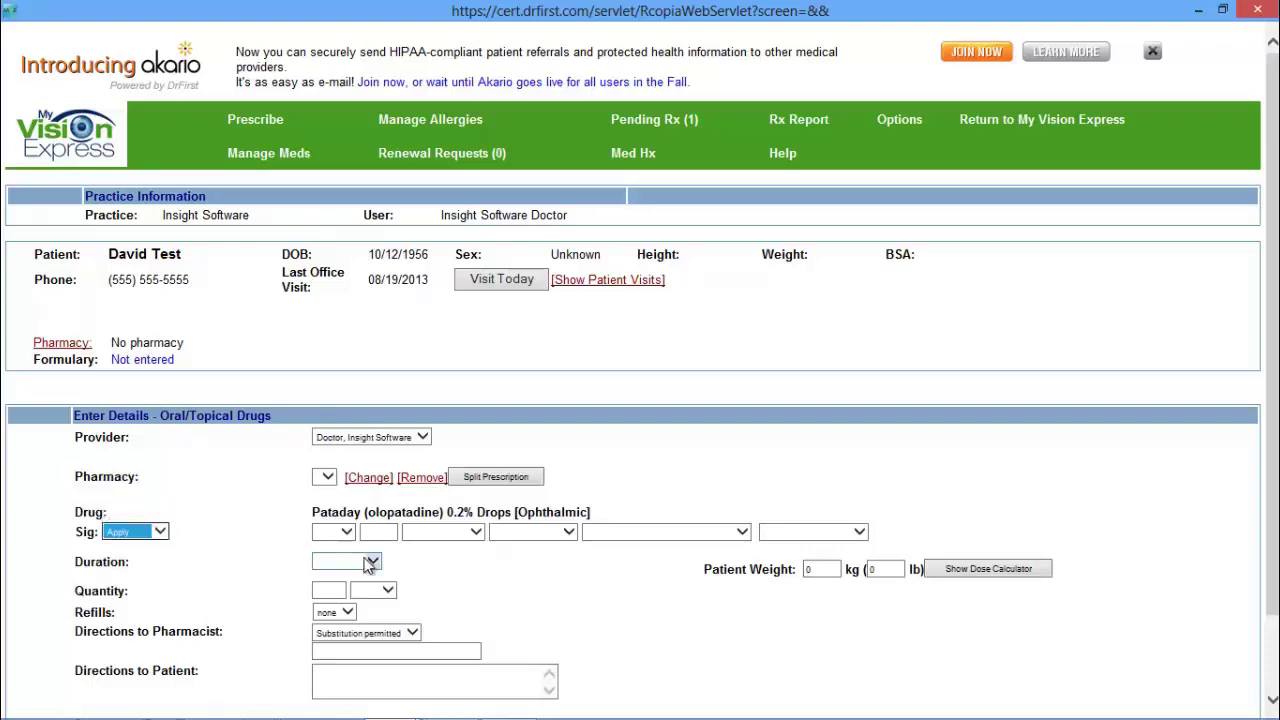
click(345, 533)
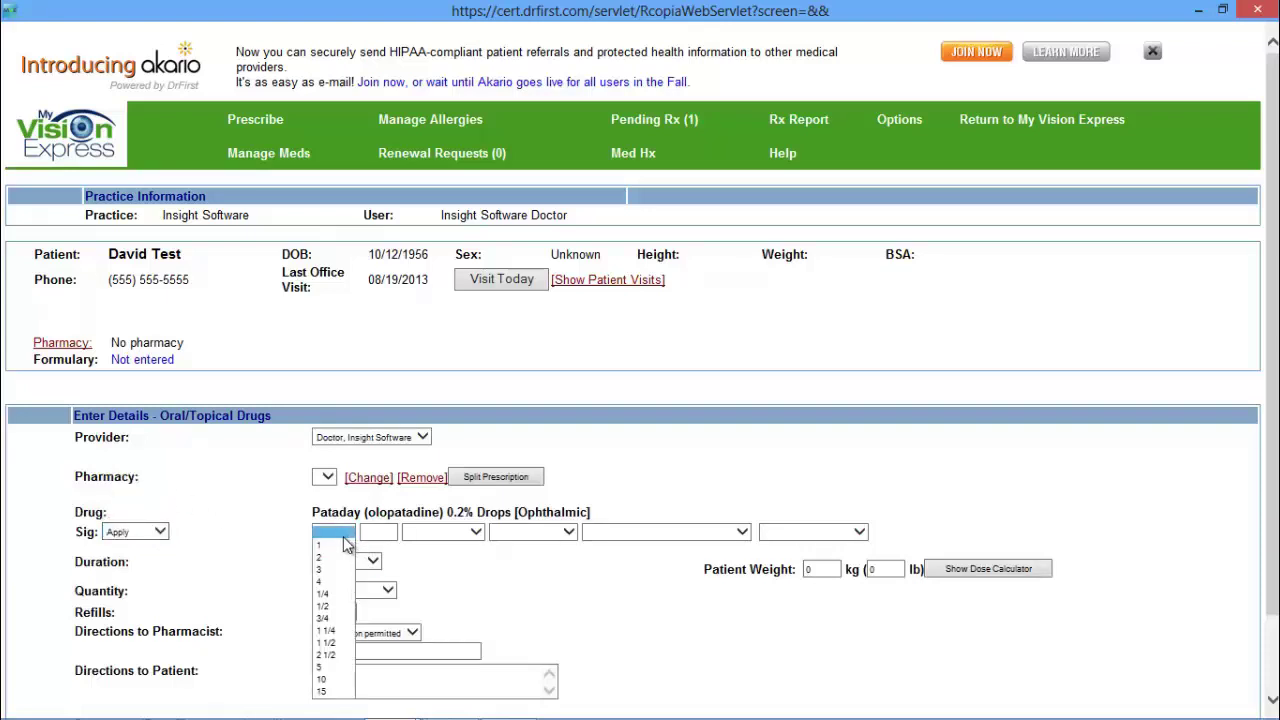
click(333, 557)
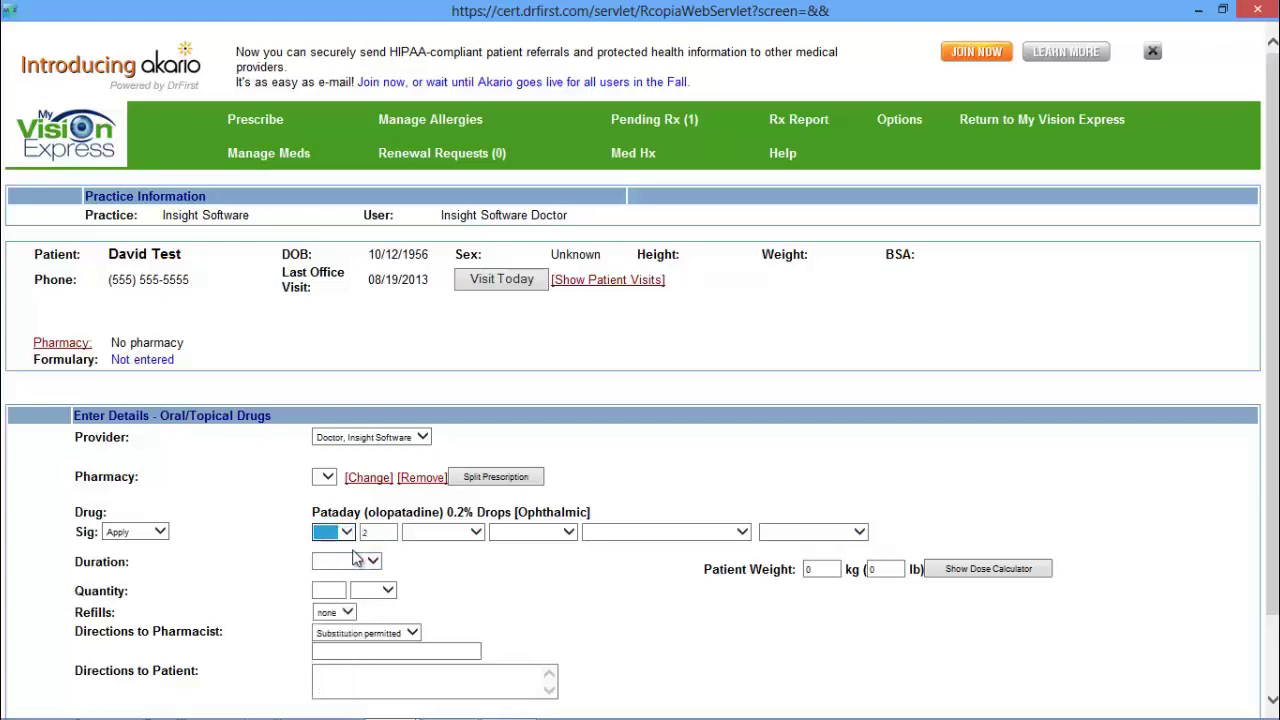
click(478, 532)
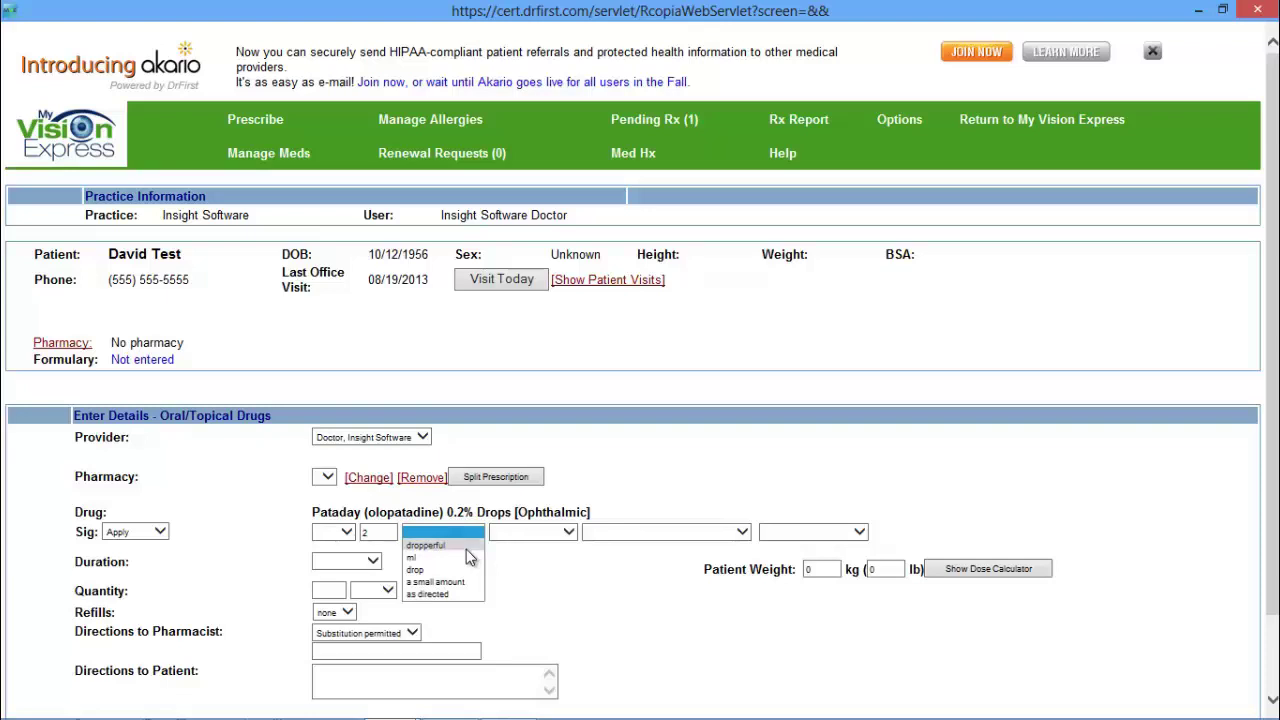
click(466, 549)
click(569, 531)
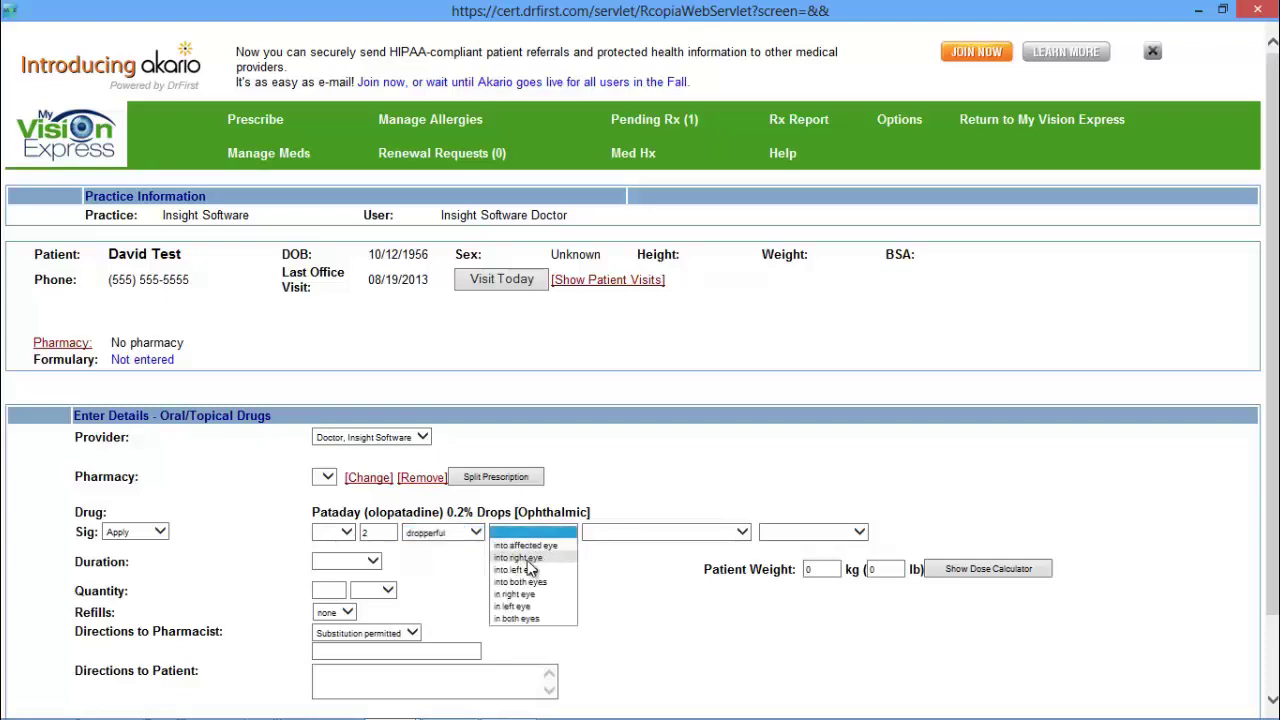
click(533, 557)
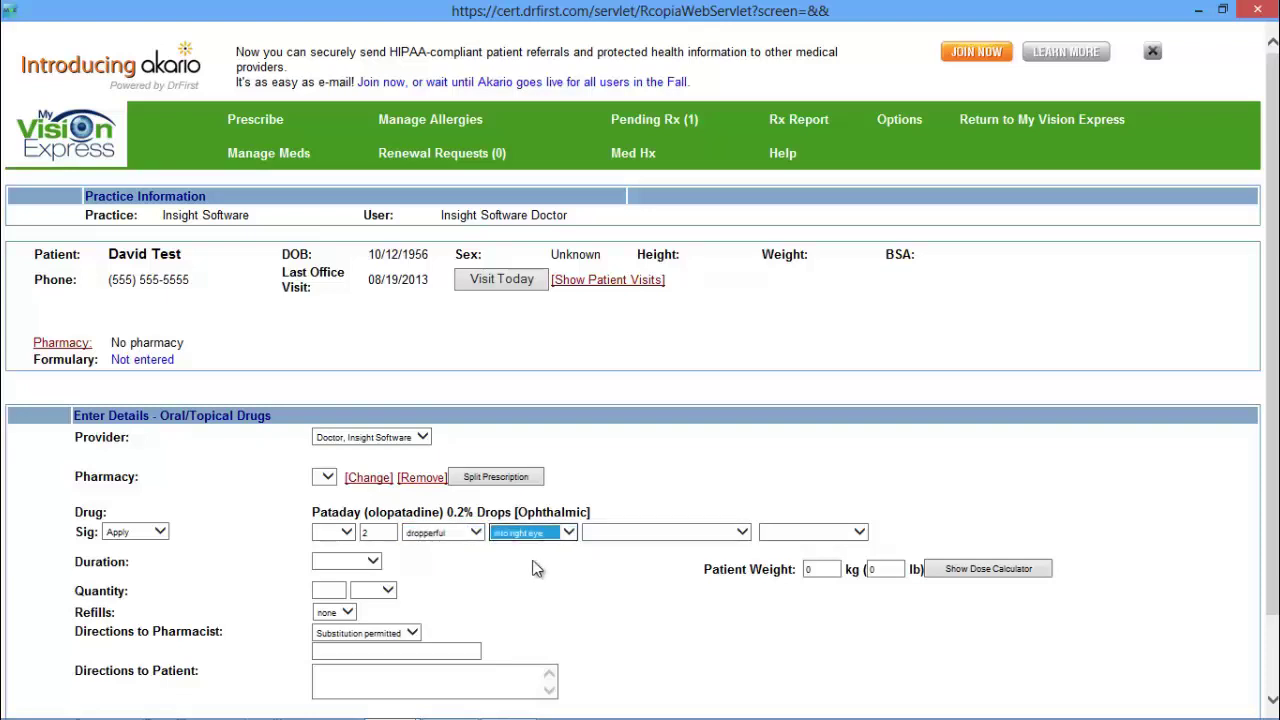
click(740, 531)
click(655, 441)
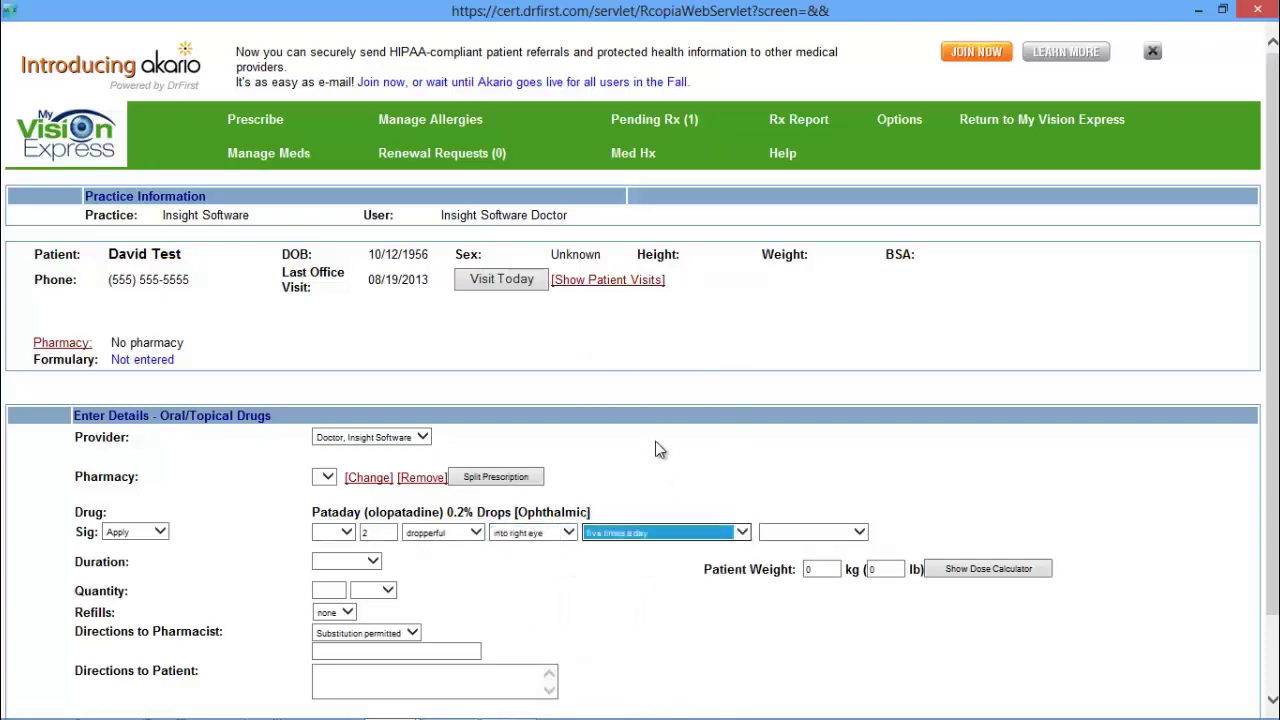
click(859, 531)
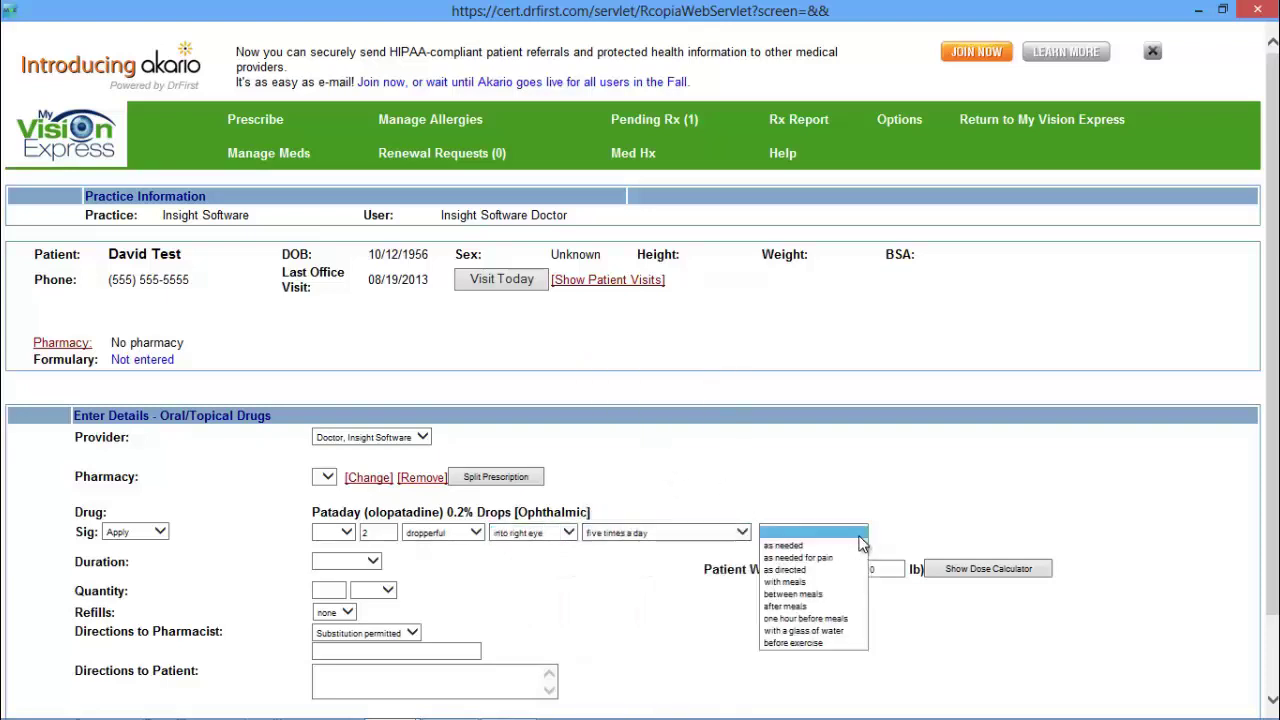
click(806, 546)
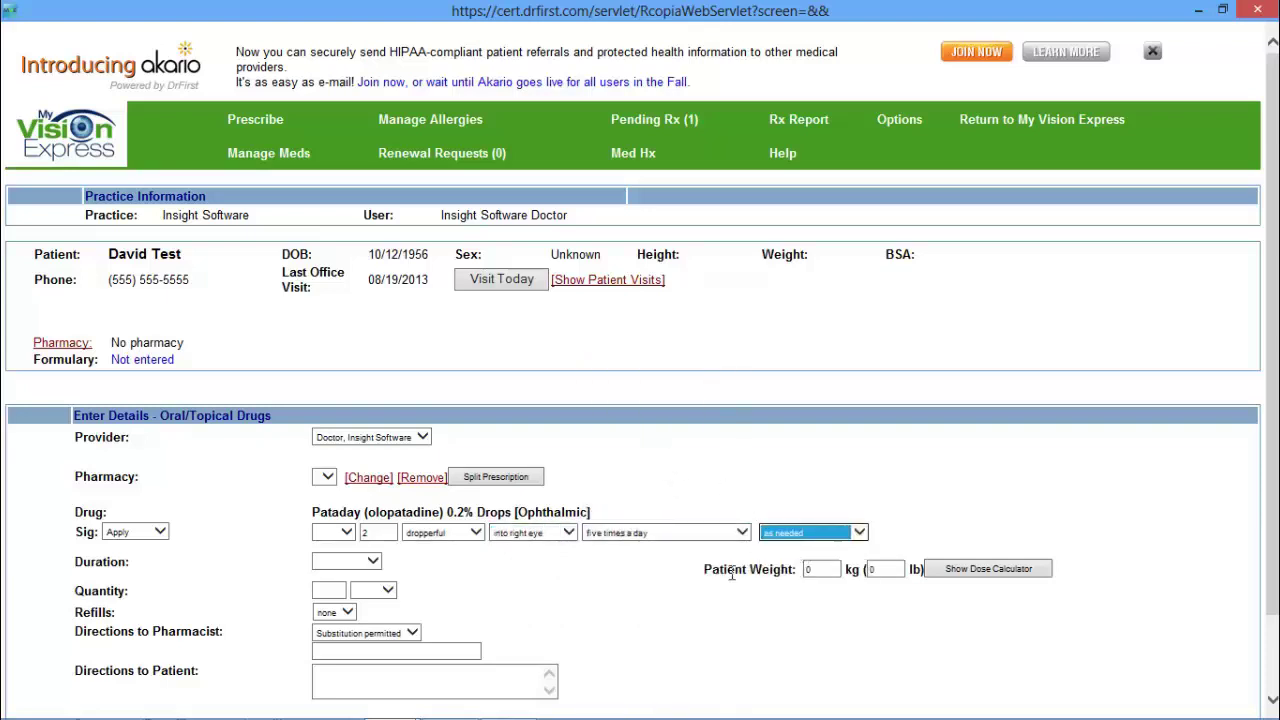
Set the treatment duration to five days.
click(373, 563)
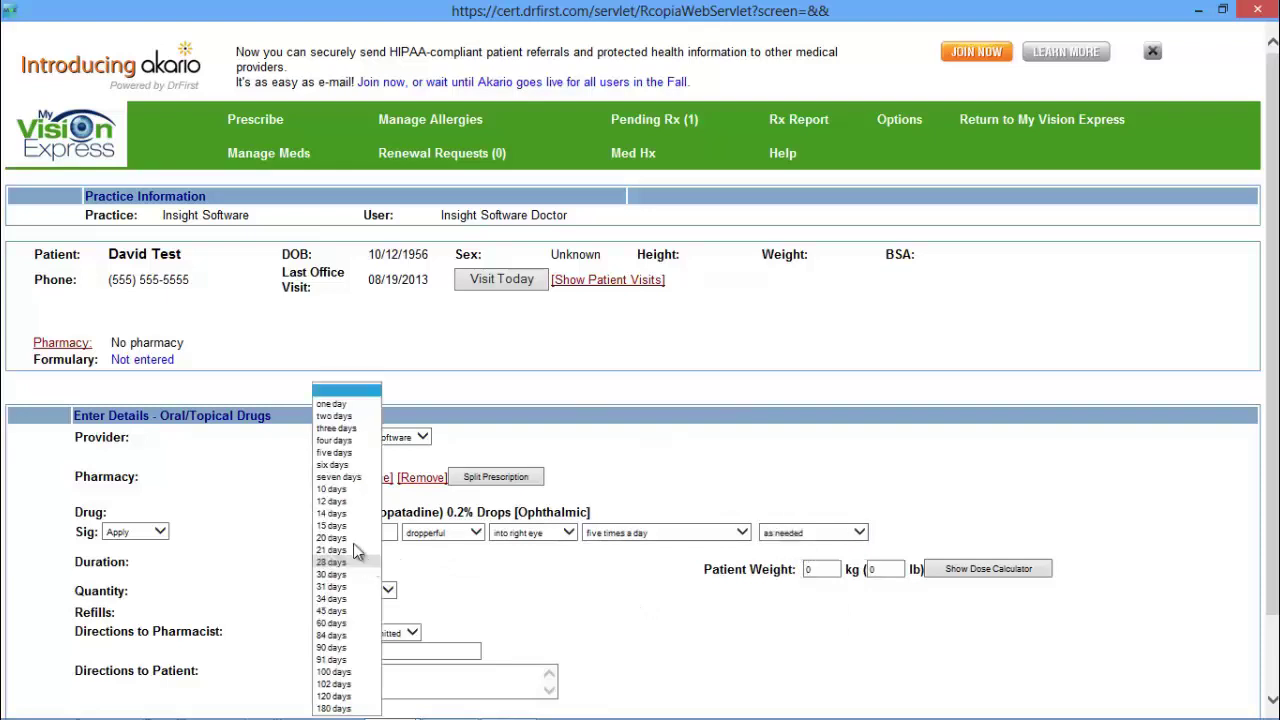
click(350, 465)
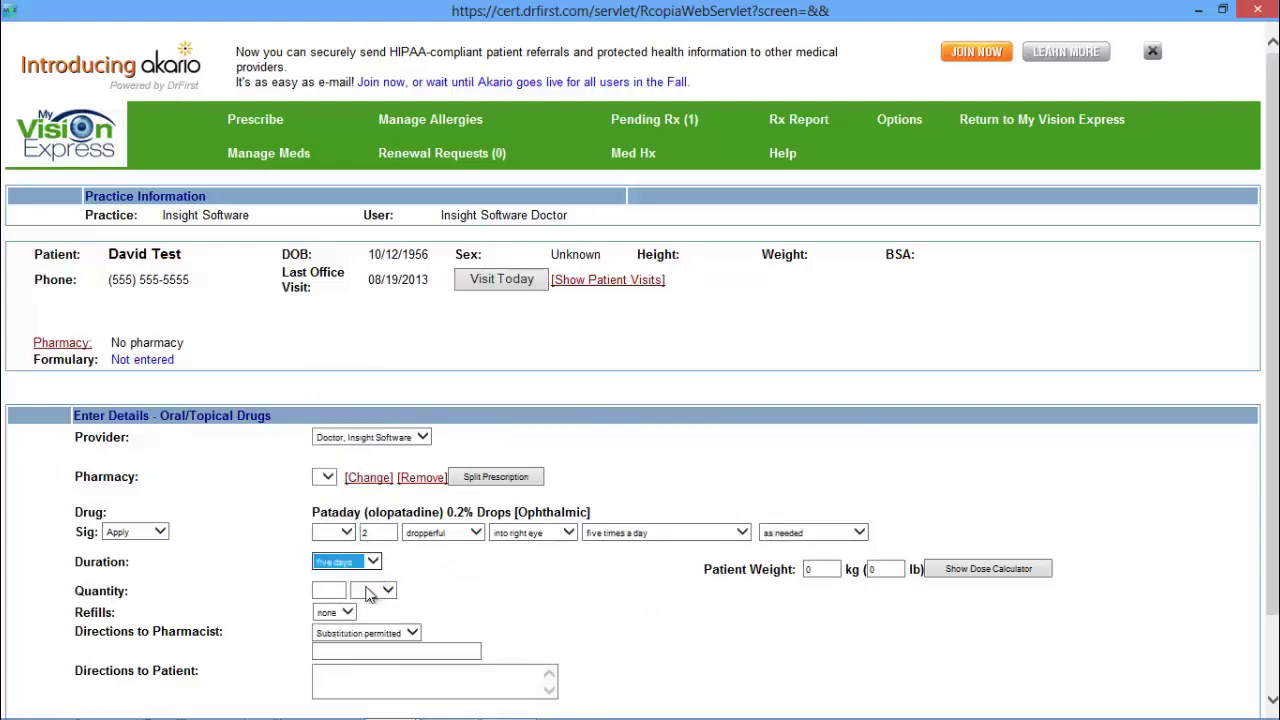
click(494, 604)
scroll(470, 585, down, 1)
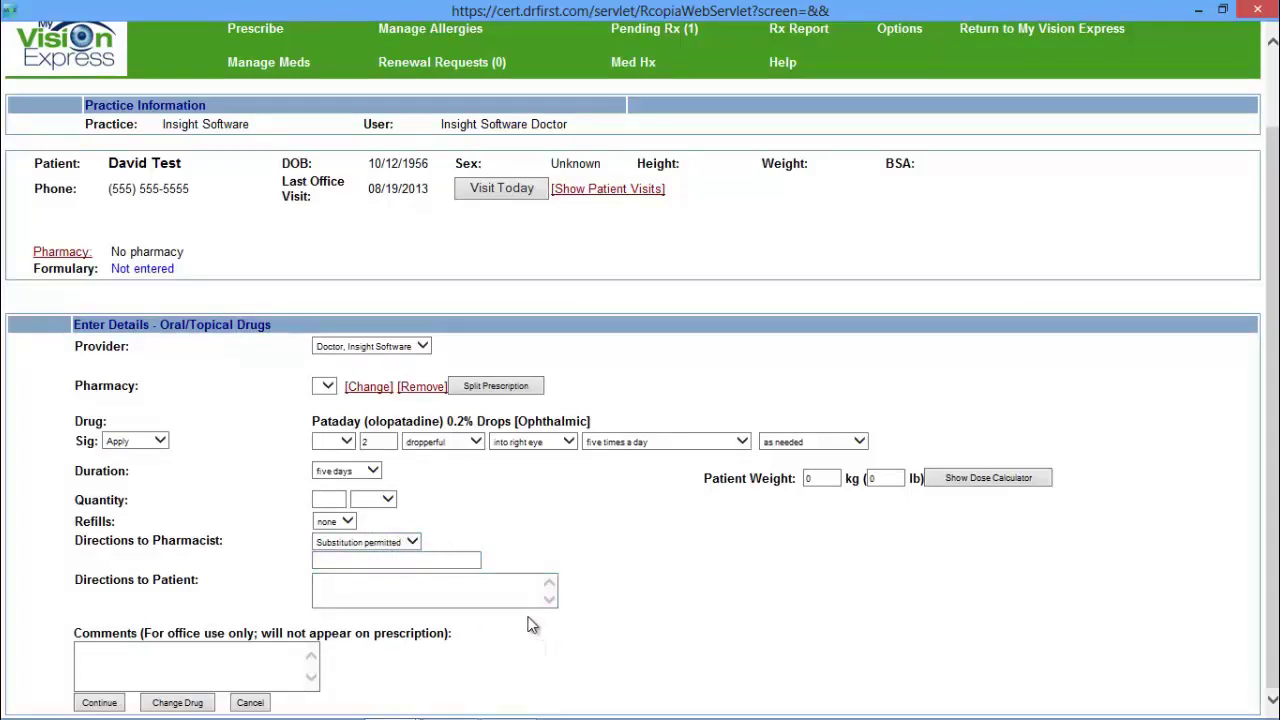
mouse_move(62, 703)
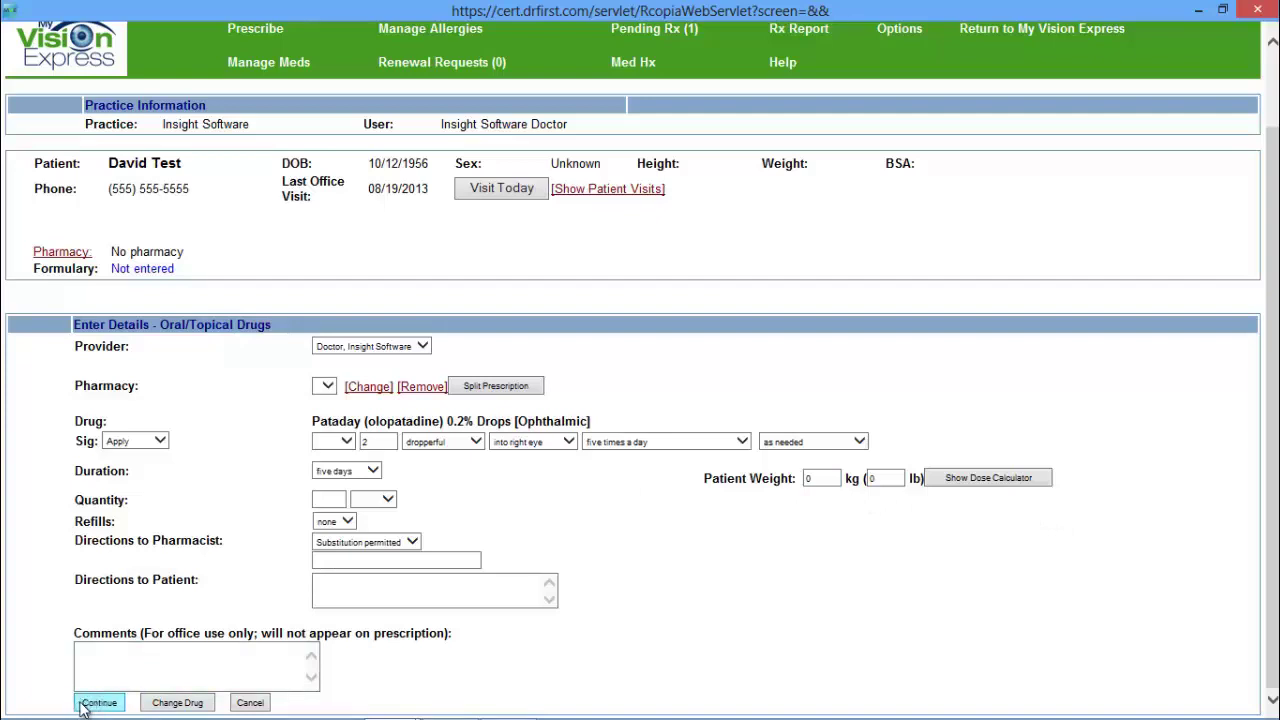
Continue to the Review Prescription page, check the Pataday details, and approve it.
click(86, 704)
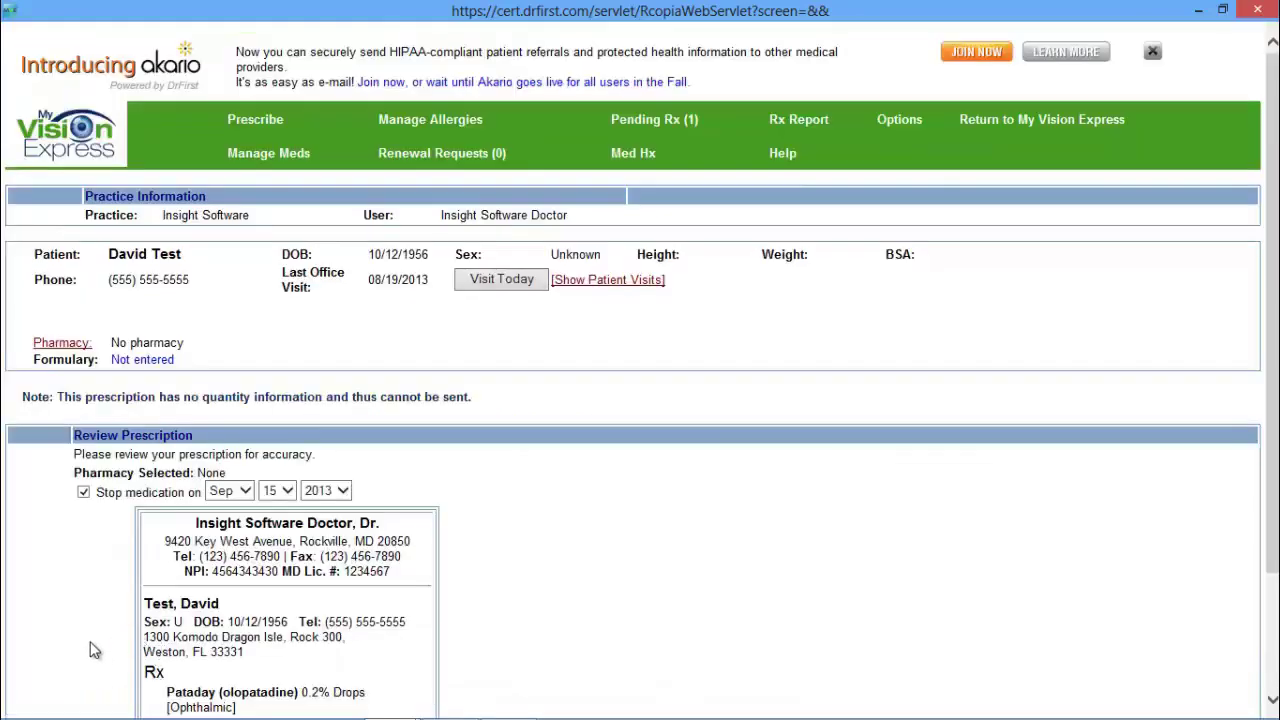
scroll(89, 648, down, 3)
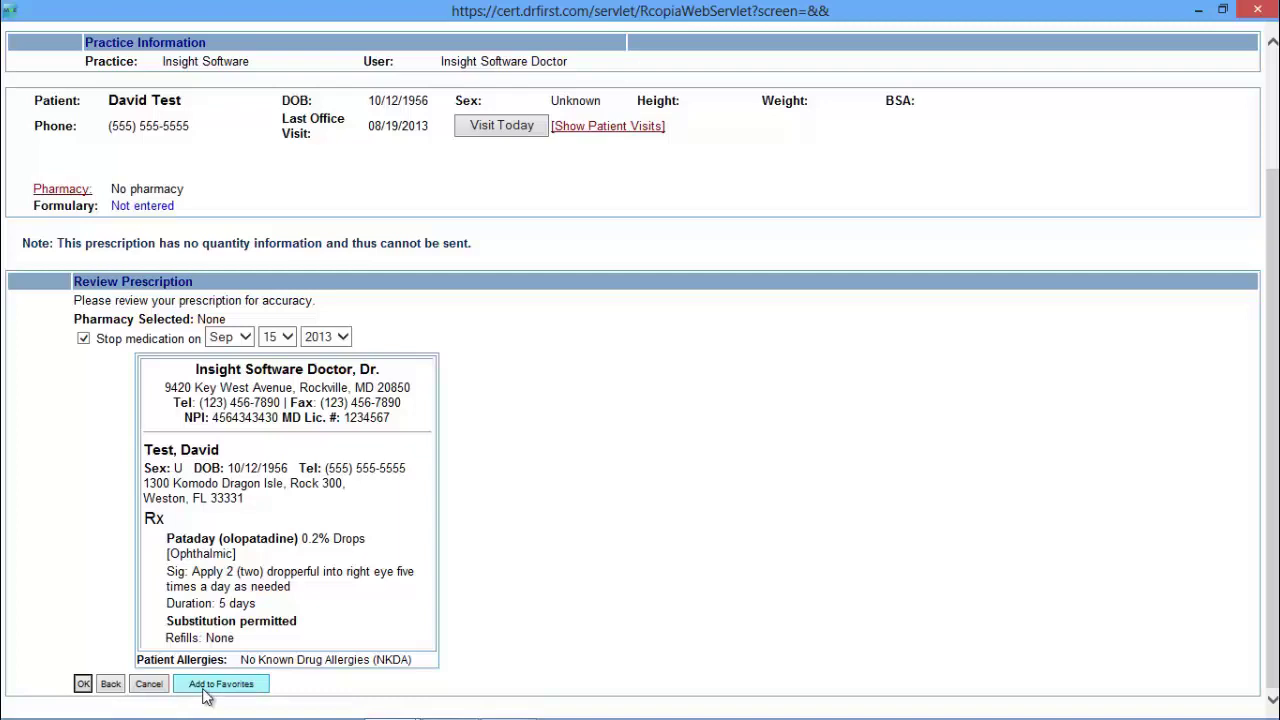
click(83, 684)
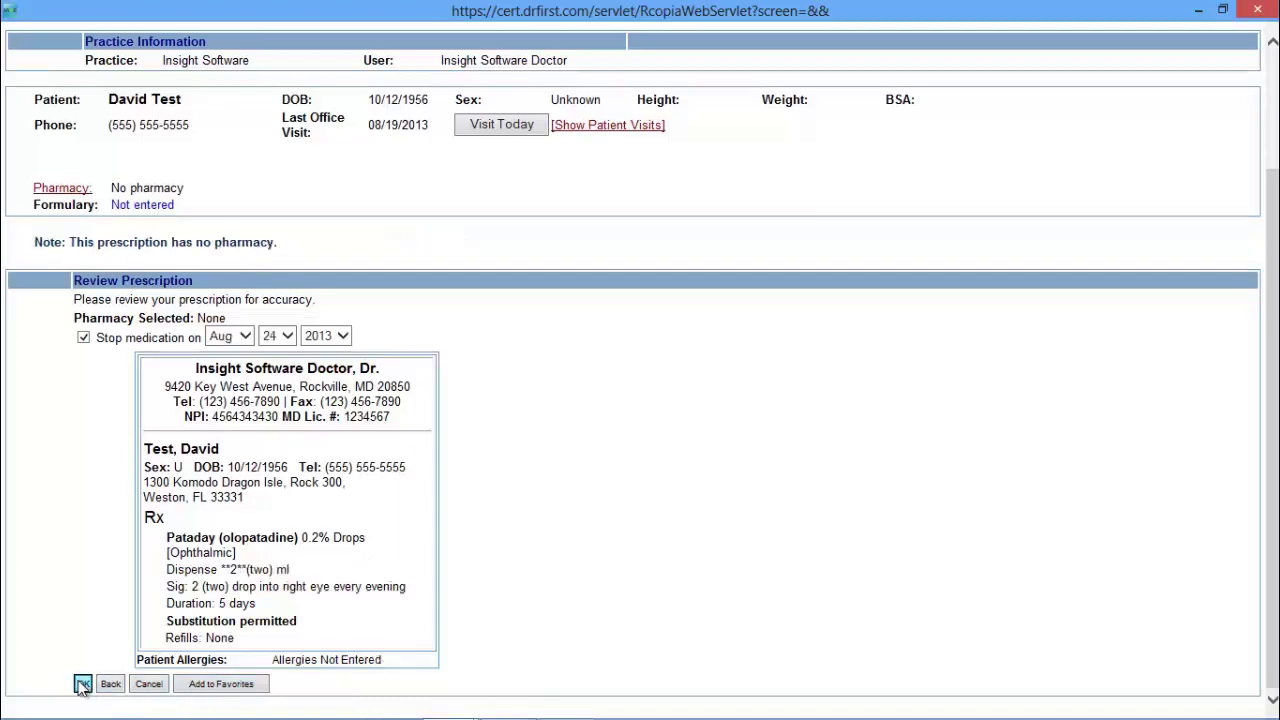
click(83, 684)
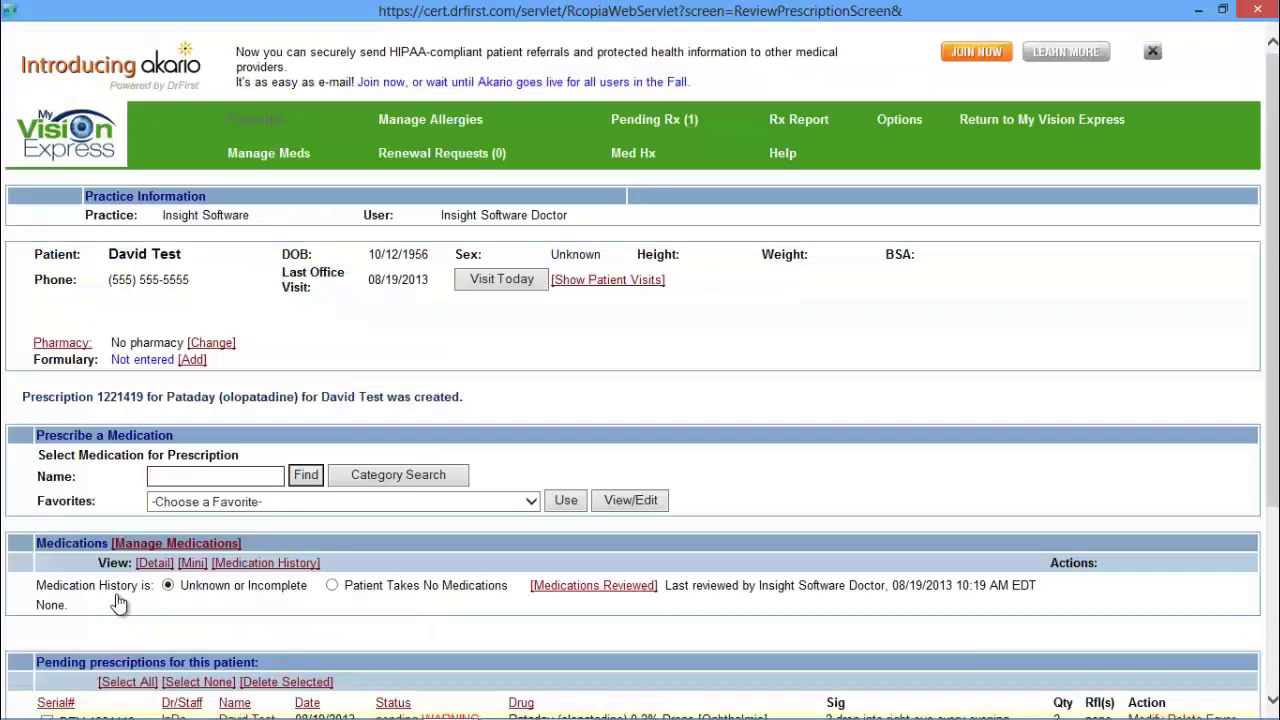
scroll(116, 596, down, 1)
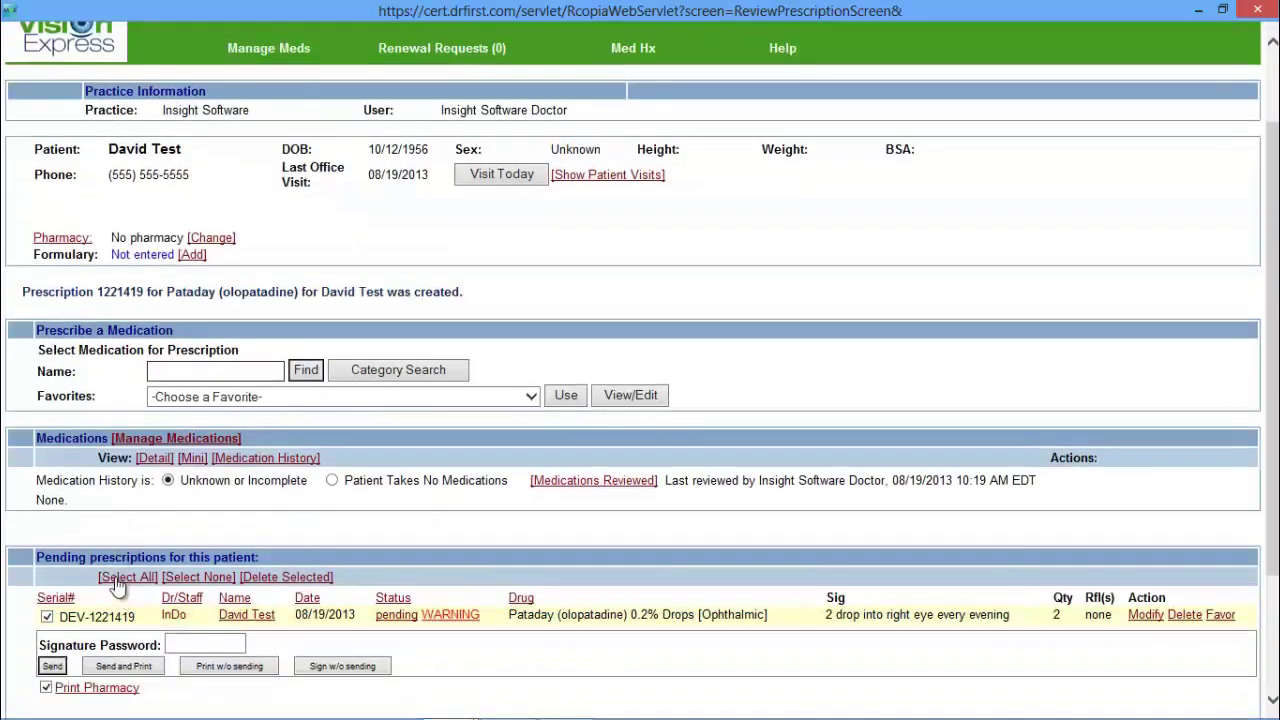
scroll(115, 528, up, 1)
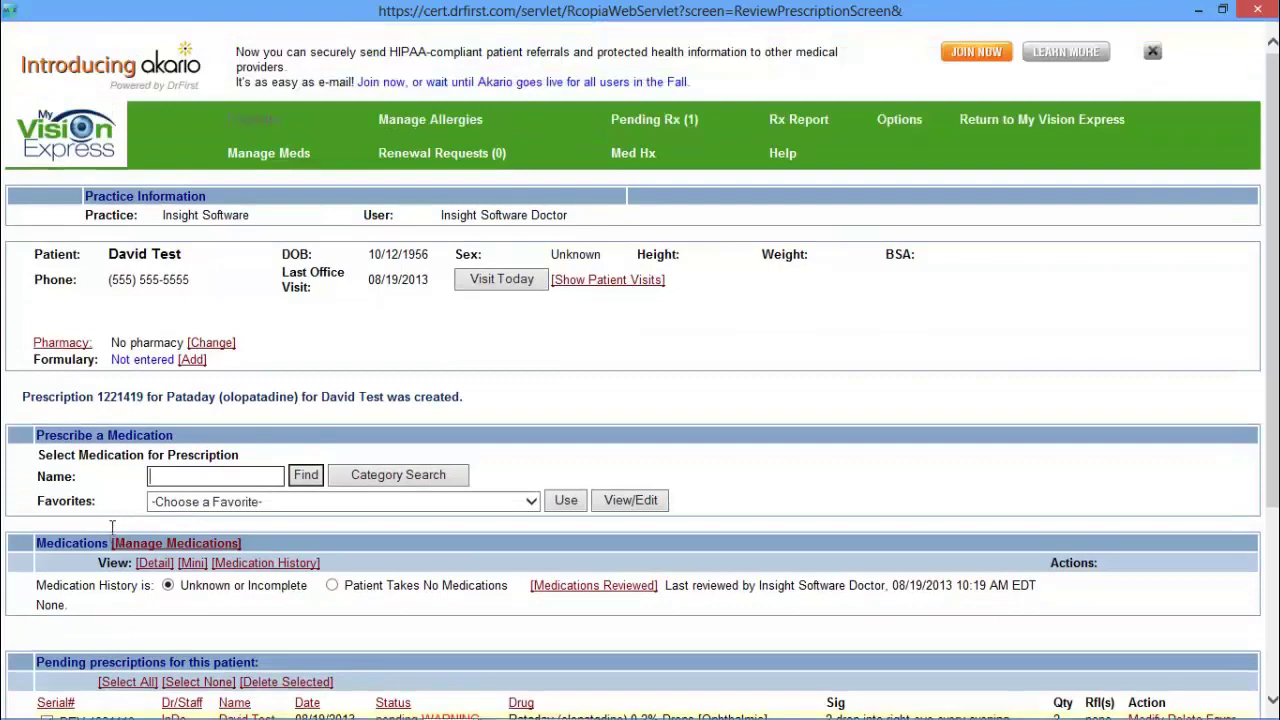
scroll(113, 530, down, 3)
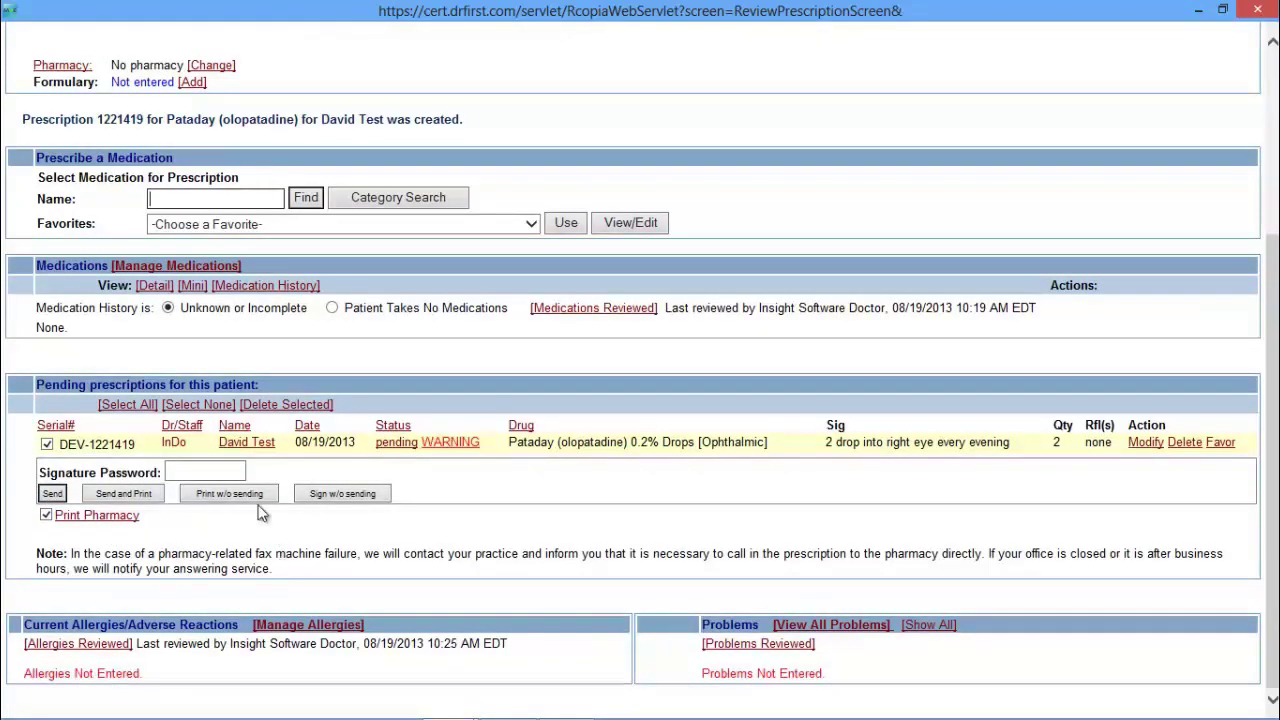
click(239, 471)
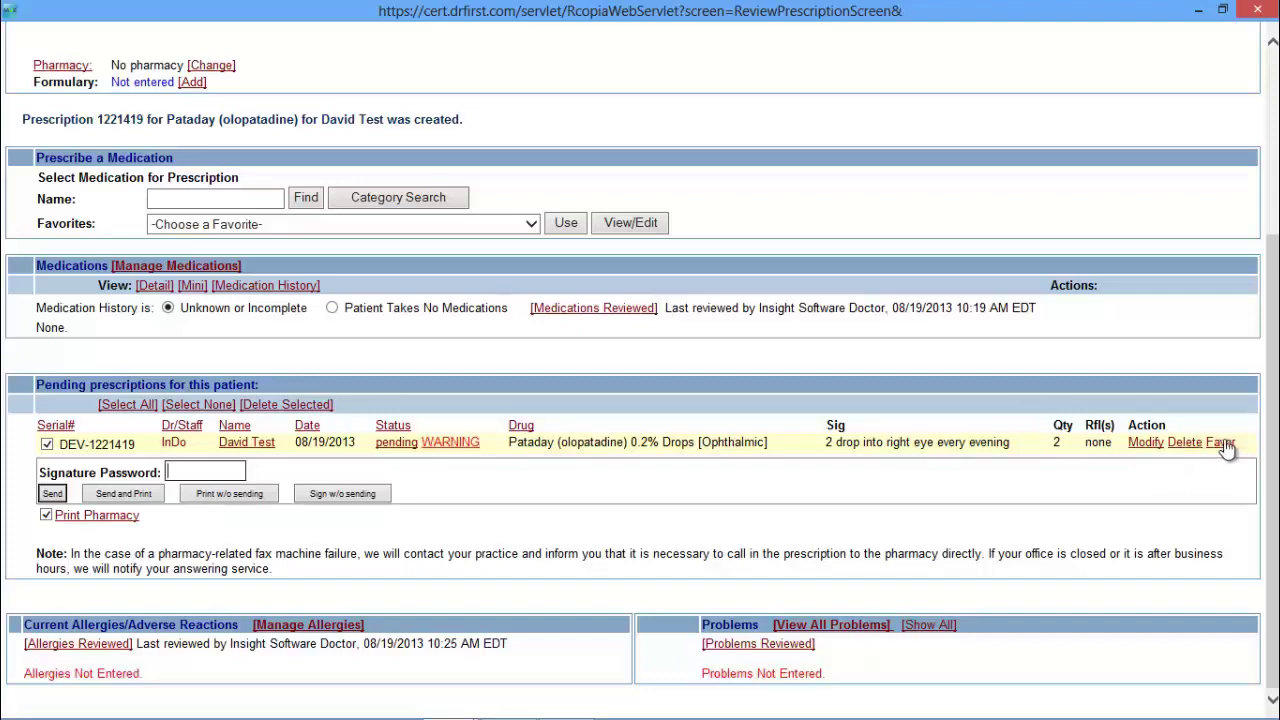
click(455, 443)
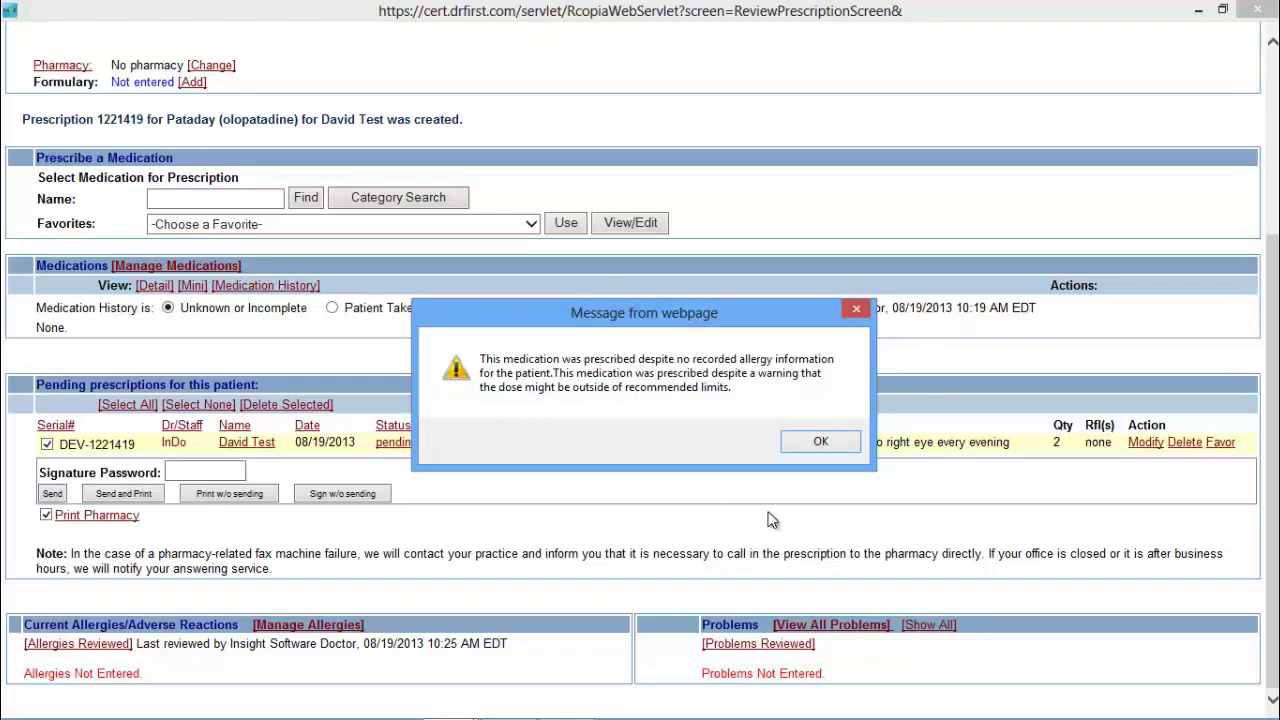
click(831, 447)
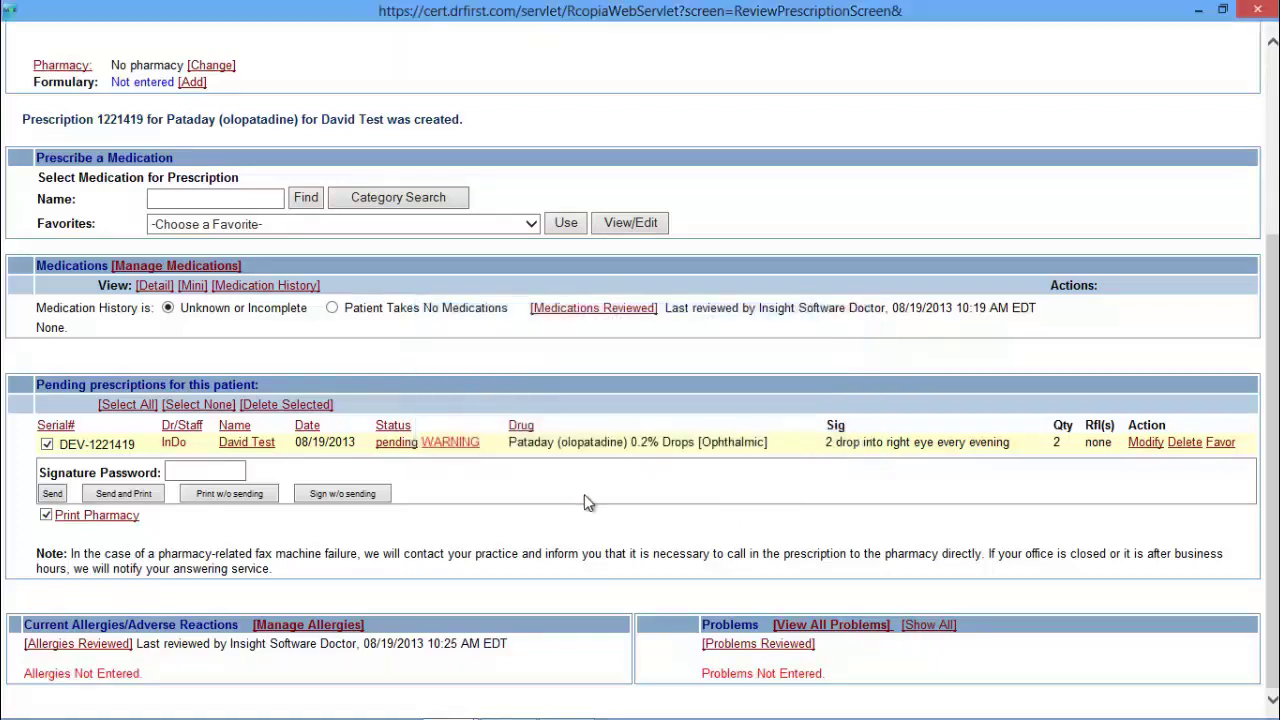
scroll(594, 539, up, 5)
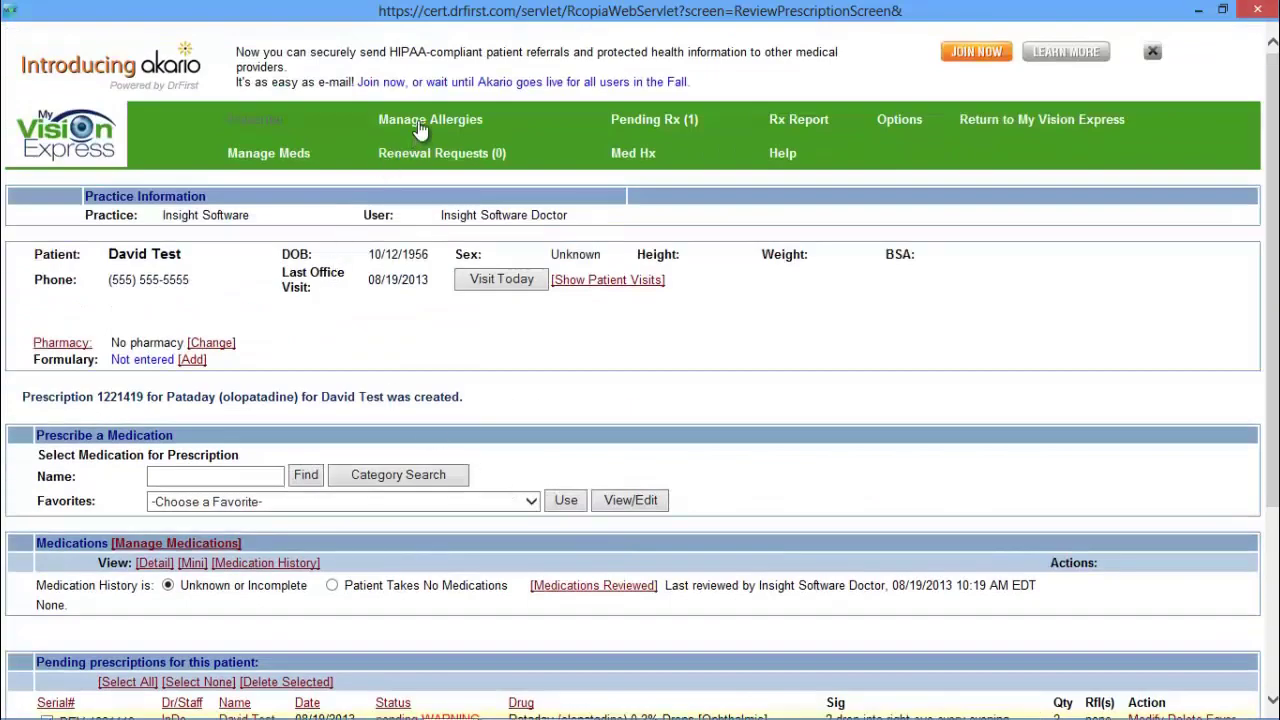
Open Manage Allergies and look over the Common Allergies list without picking one.
click(418, 120)
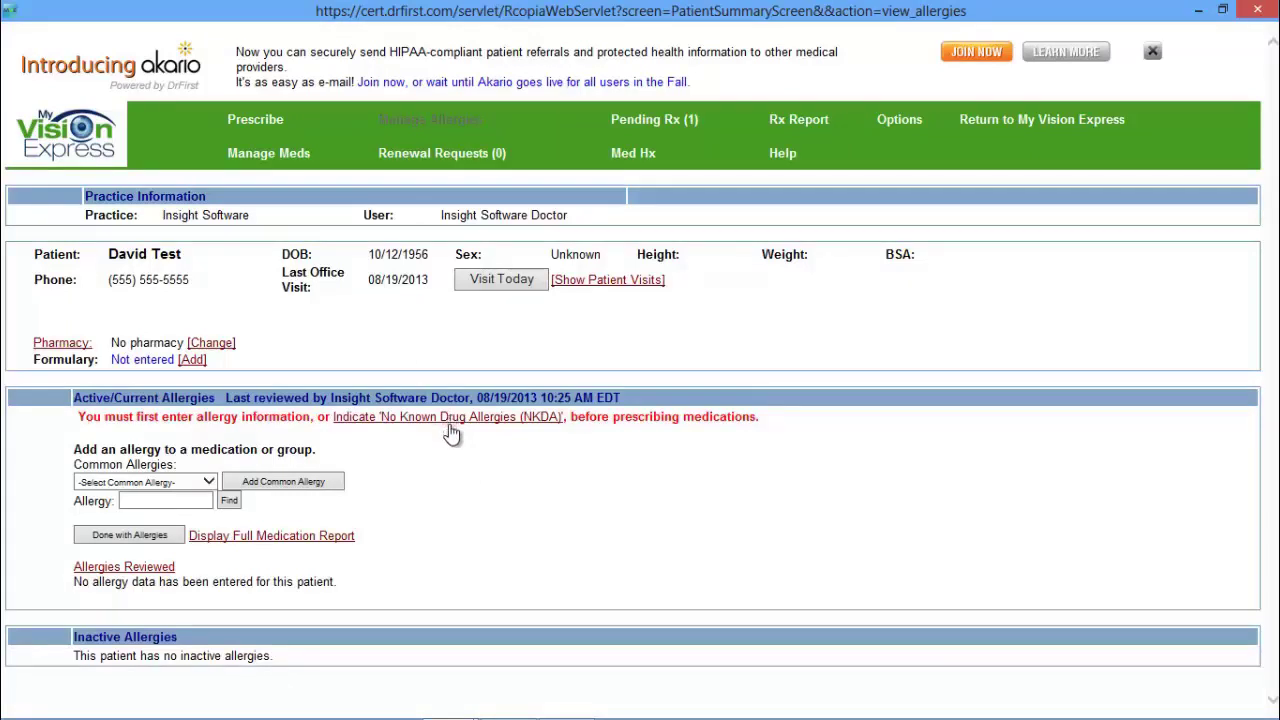
click(210, 484)
click(557, 557)
Open Renewal Requests (0) and keep the message view on All Providers.
click(442, 155)
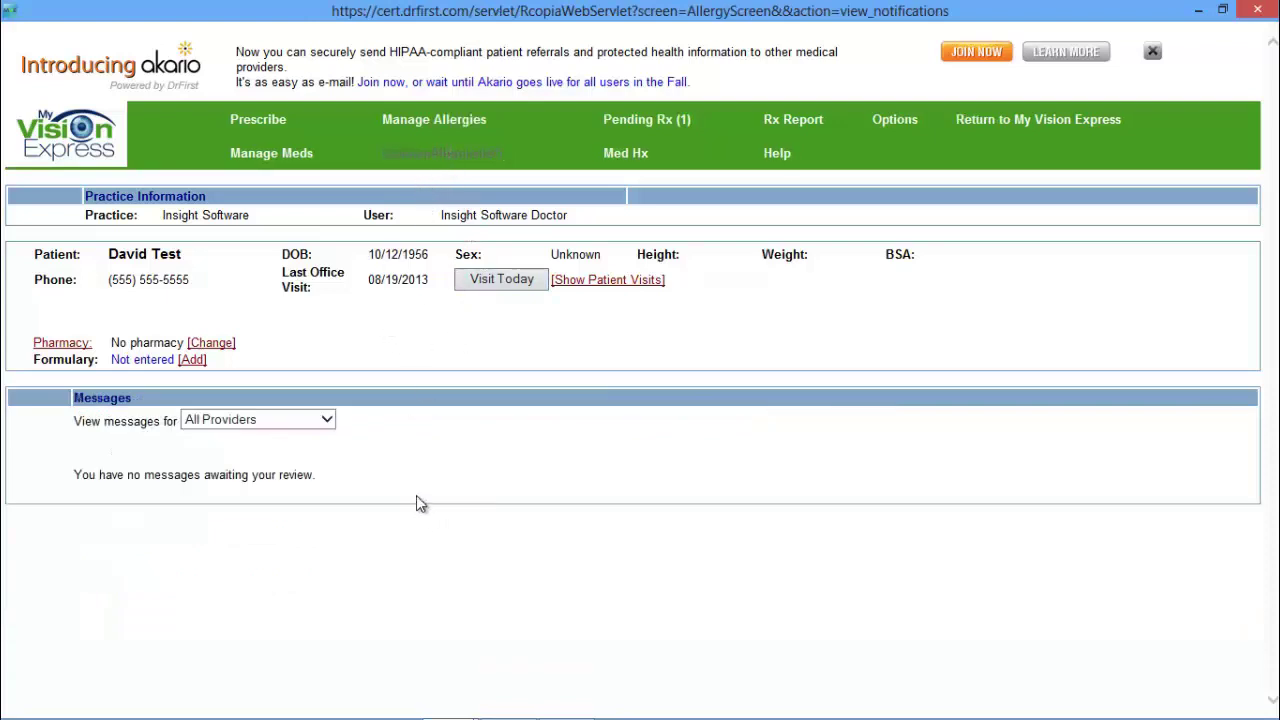
click(327, 421)
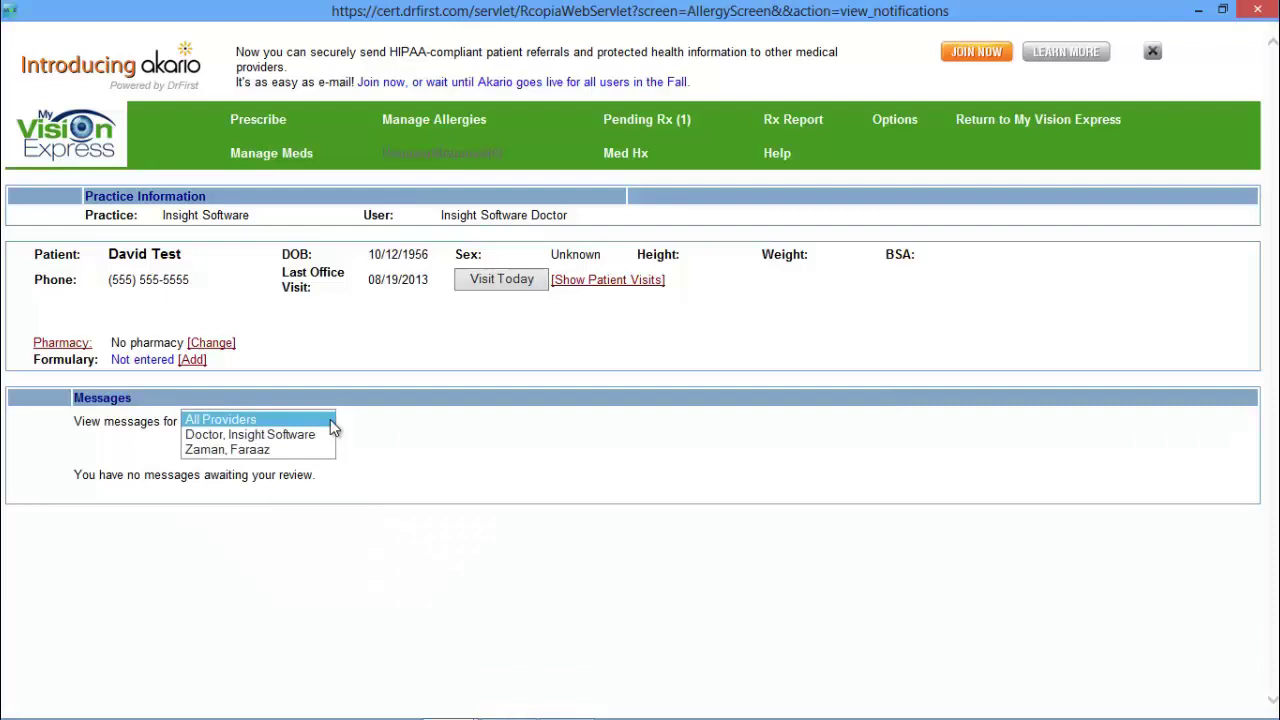
click(391, 440)
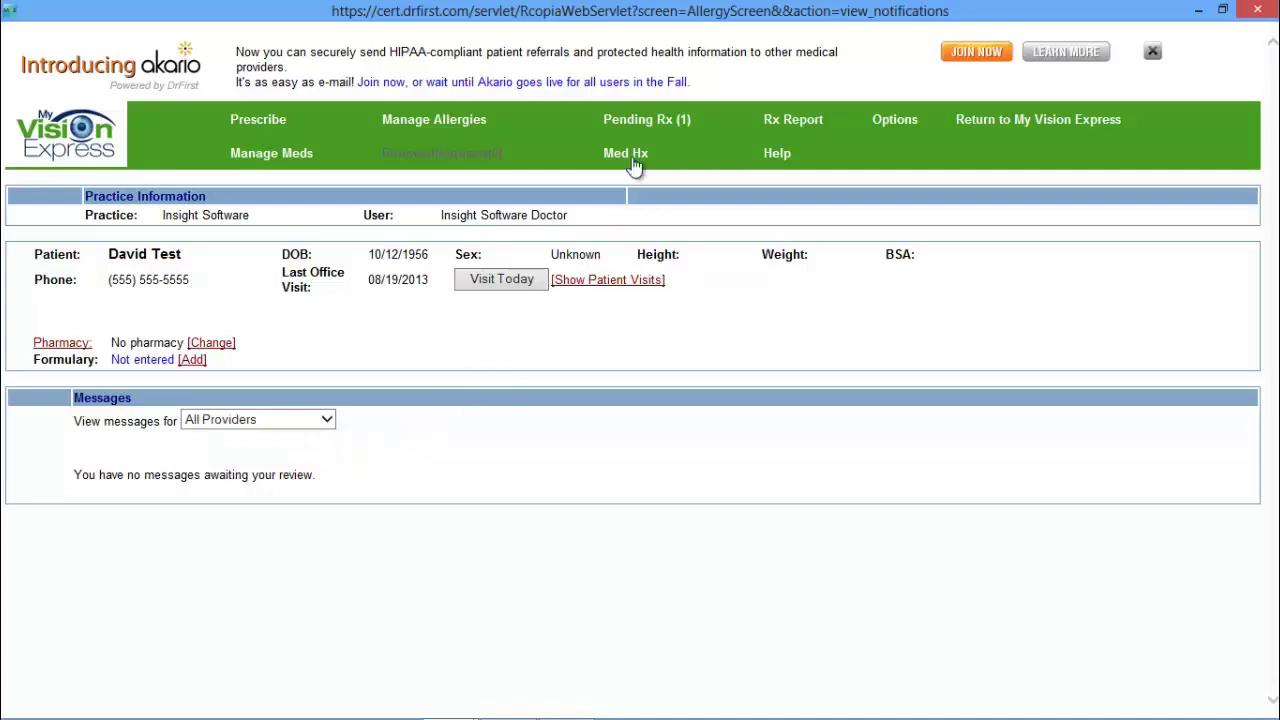
Open Pending Rx (1) and scroll through the pending Pataday prescription.
click(645, 122)
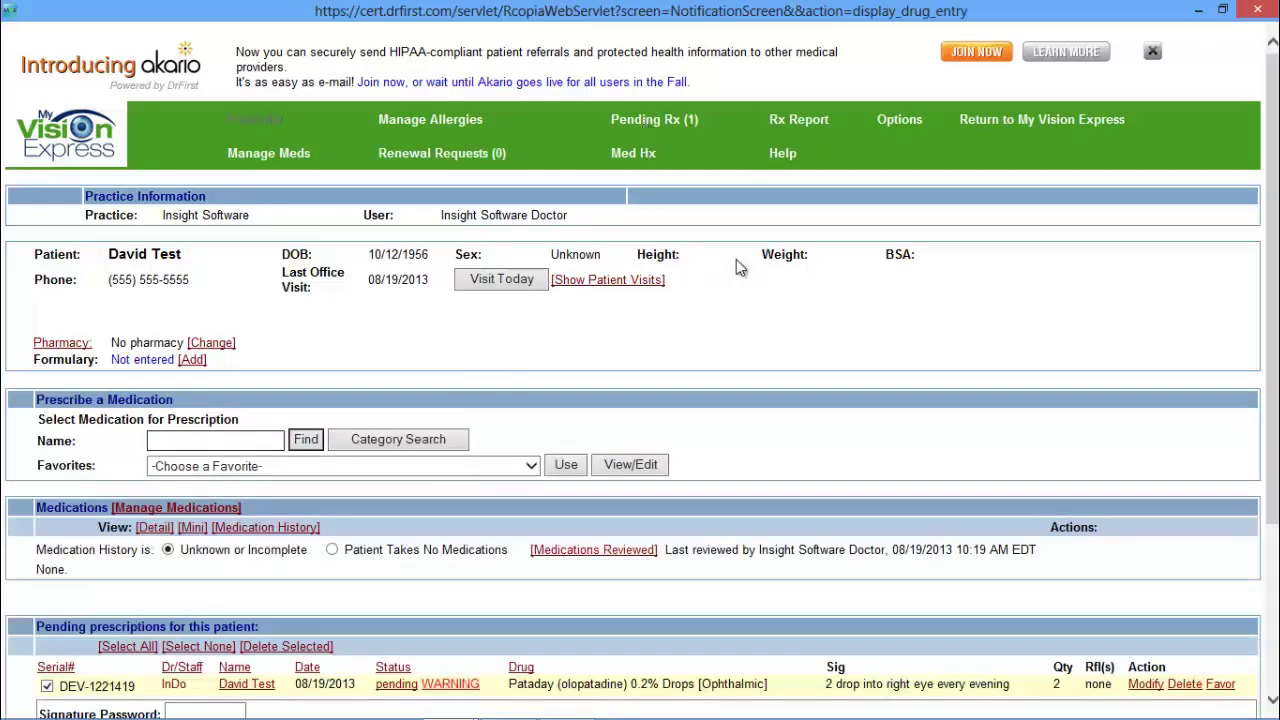
scroll(811, 419, down, 4)
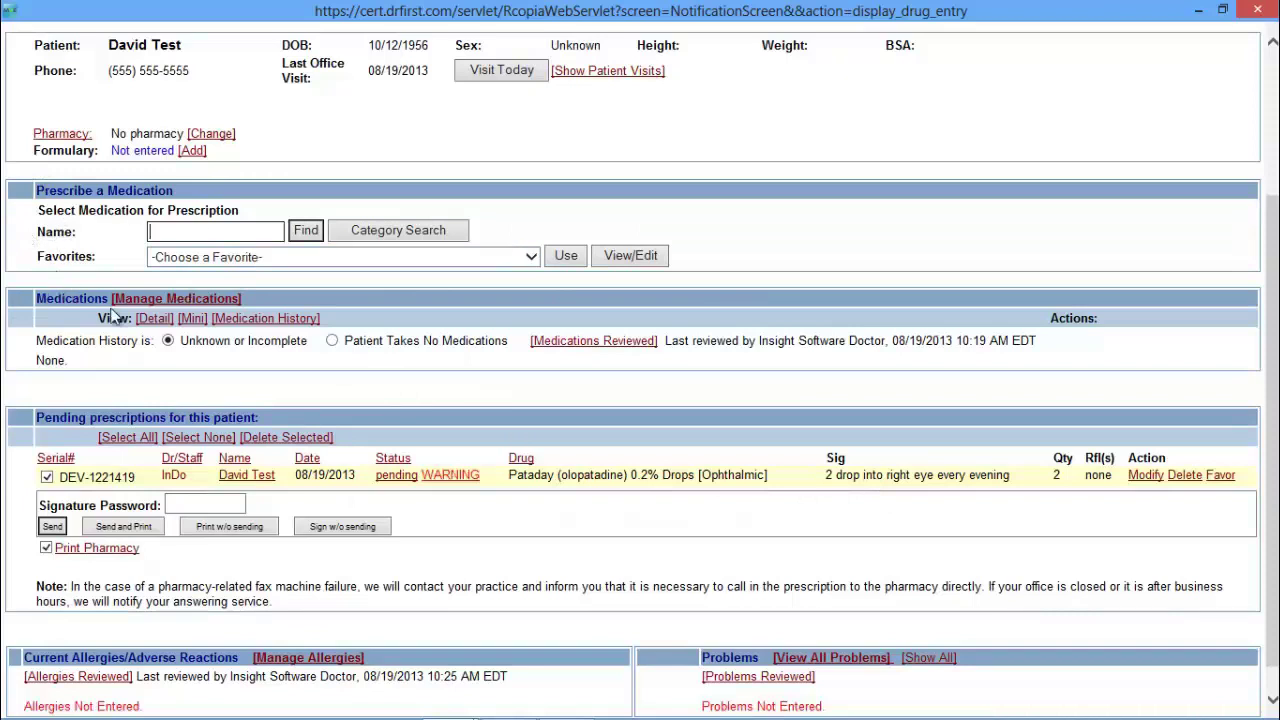
scroll(145, 397, down, 1)
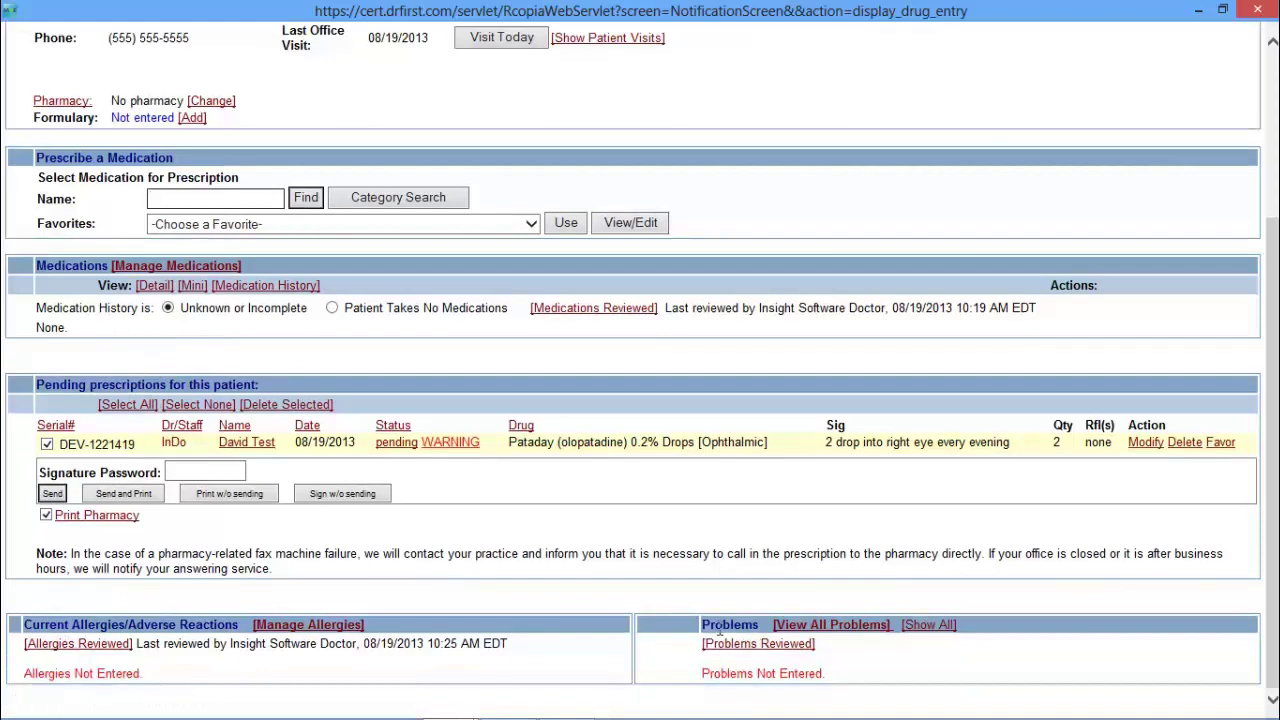
scroll(565, 566, up, 3)
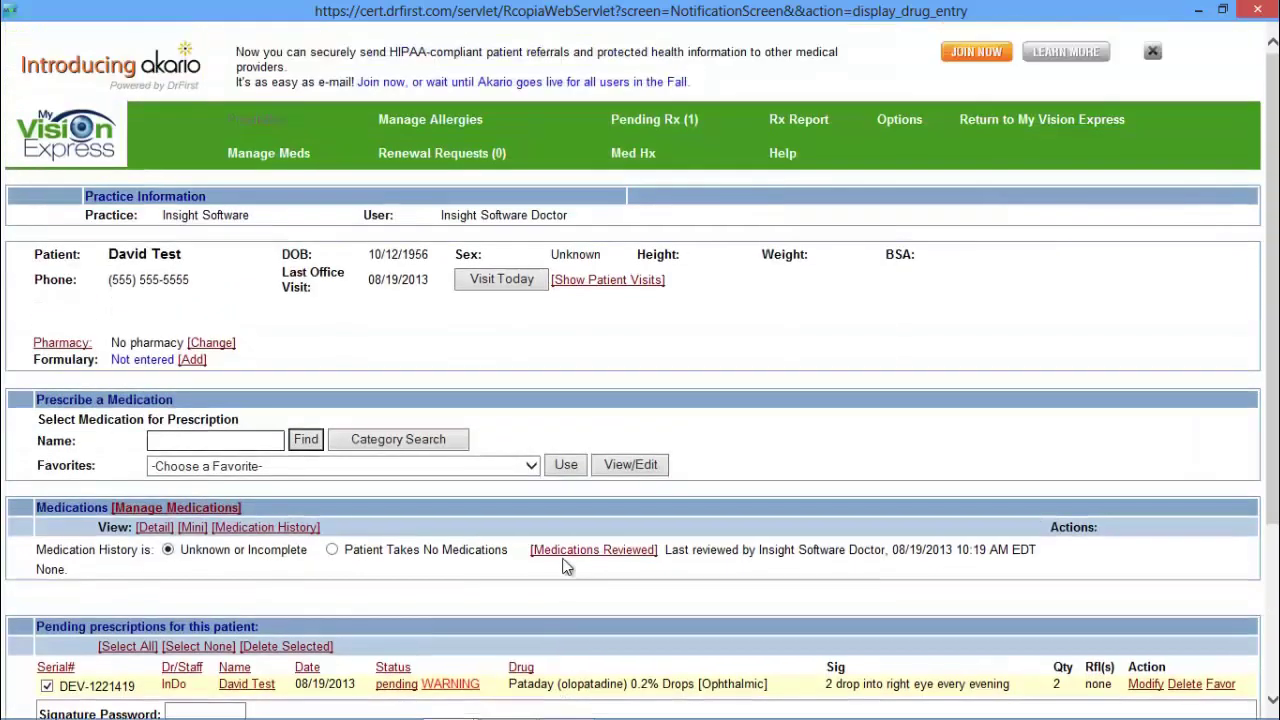
click(632, 156)
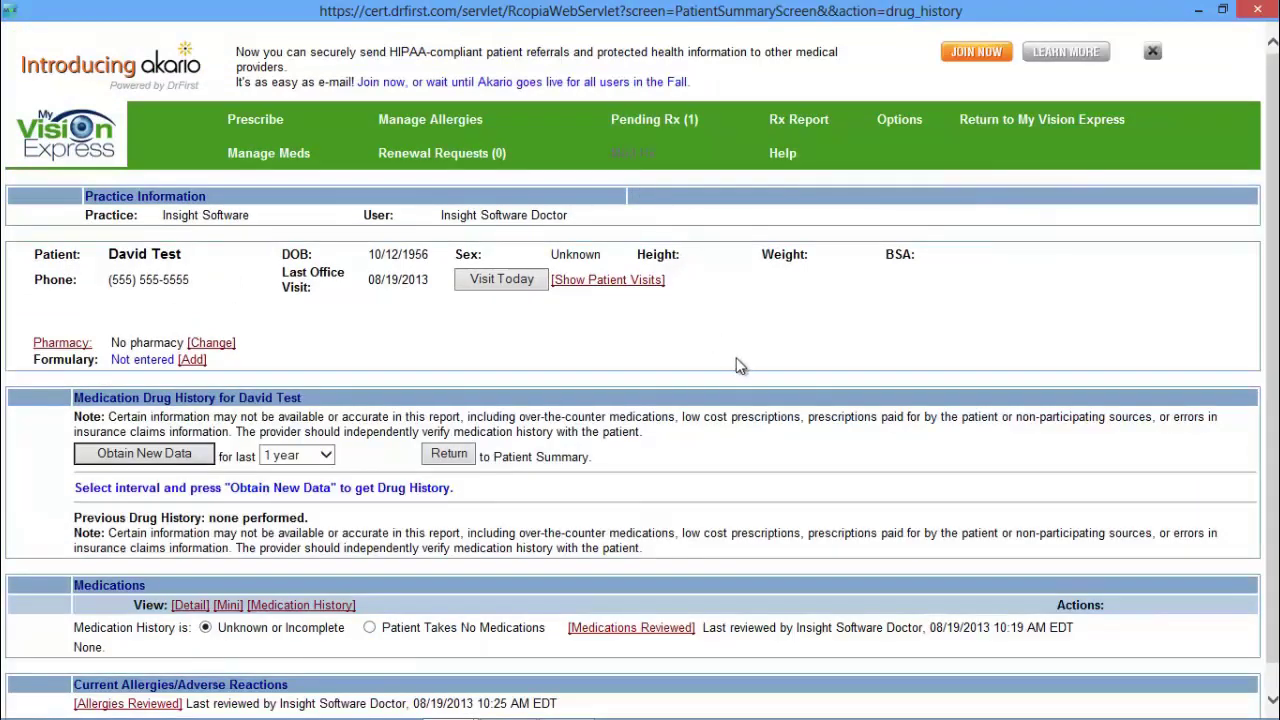
scroll(729, 385, down, 1)
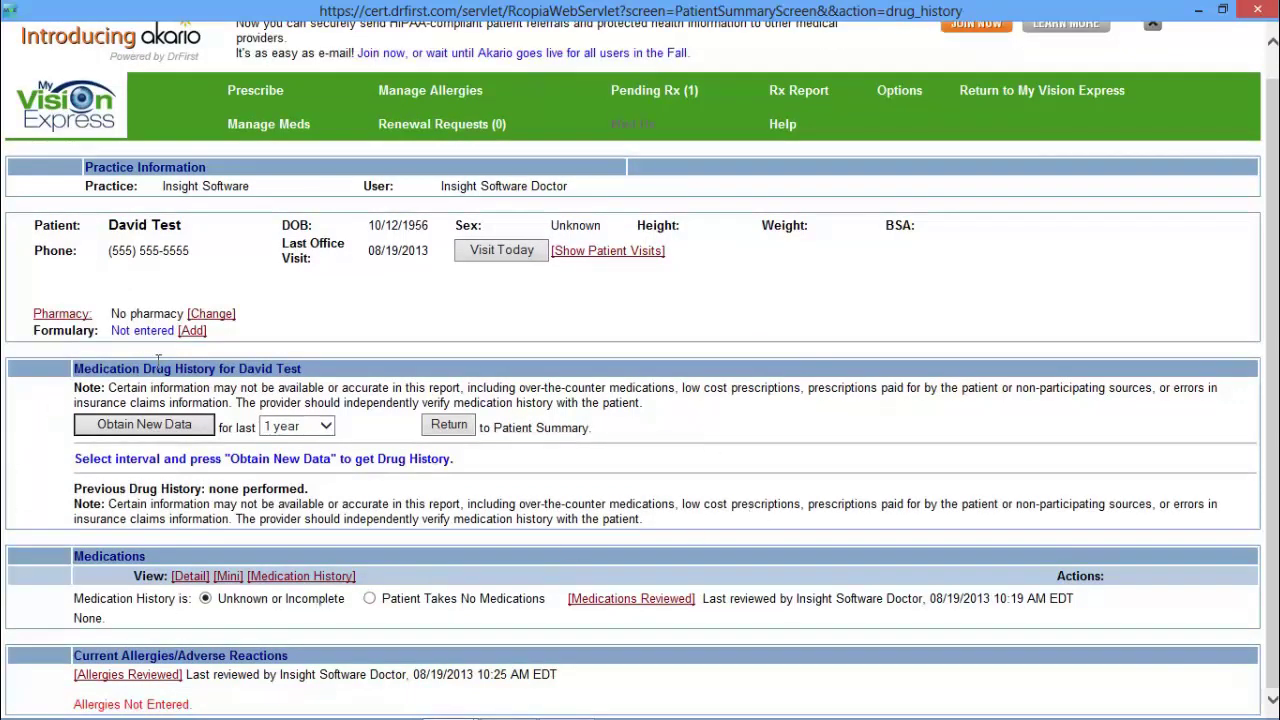
click(326, 428)
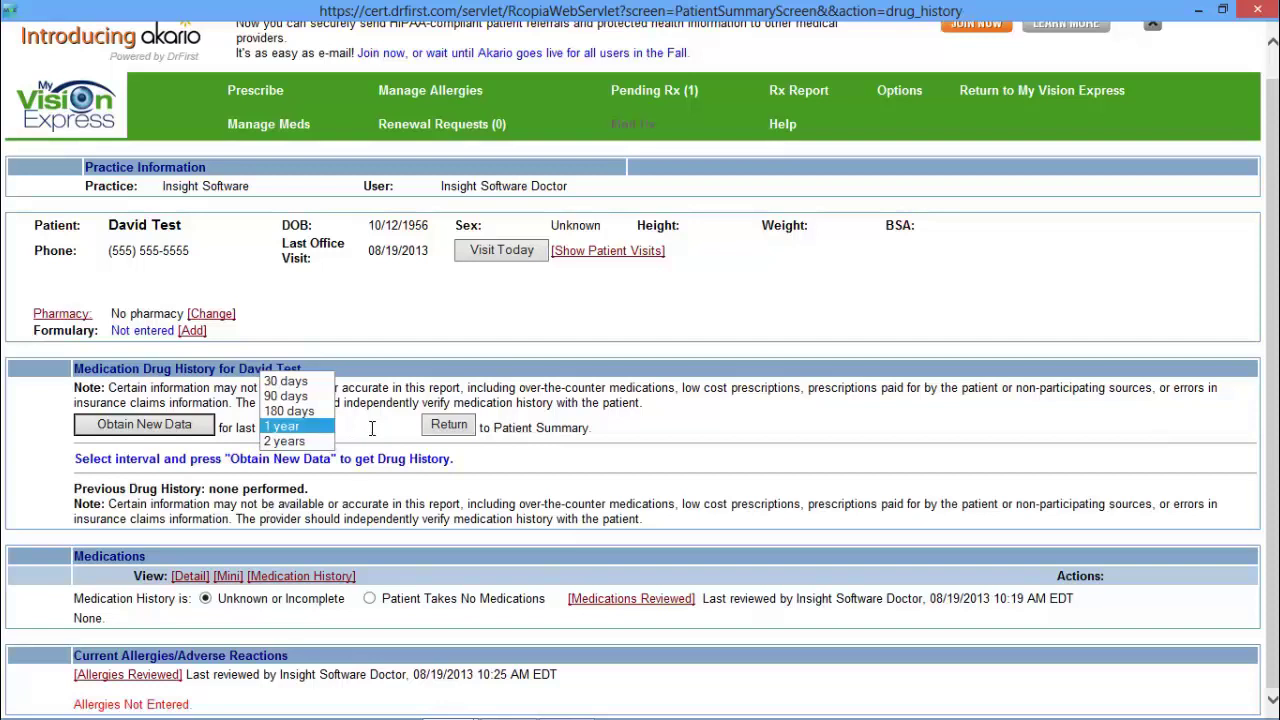
click(371, 428)
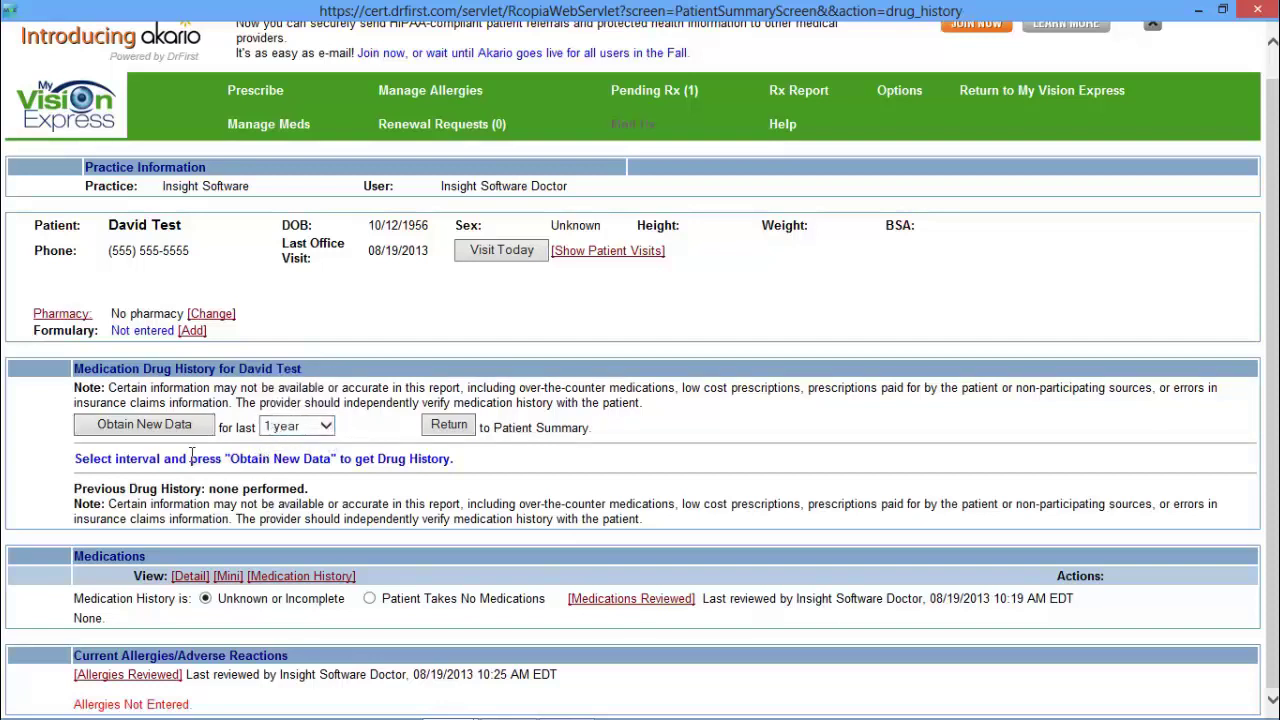
click(171, 429)
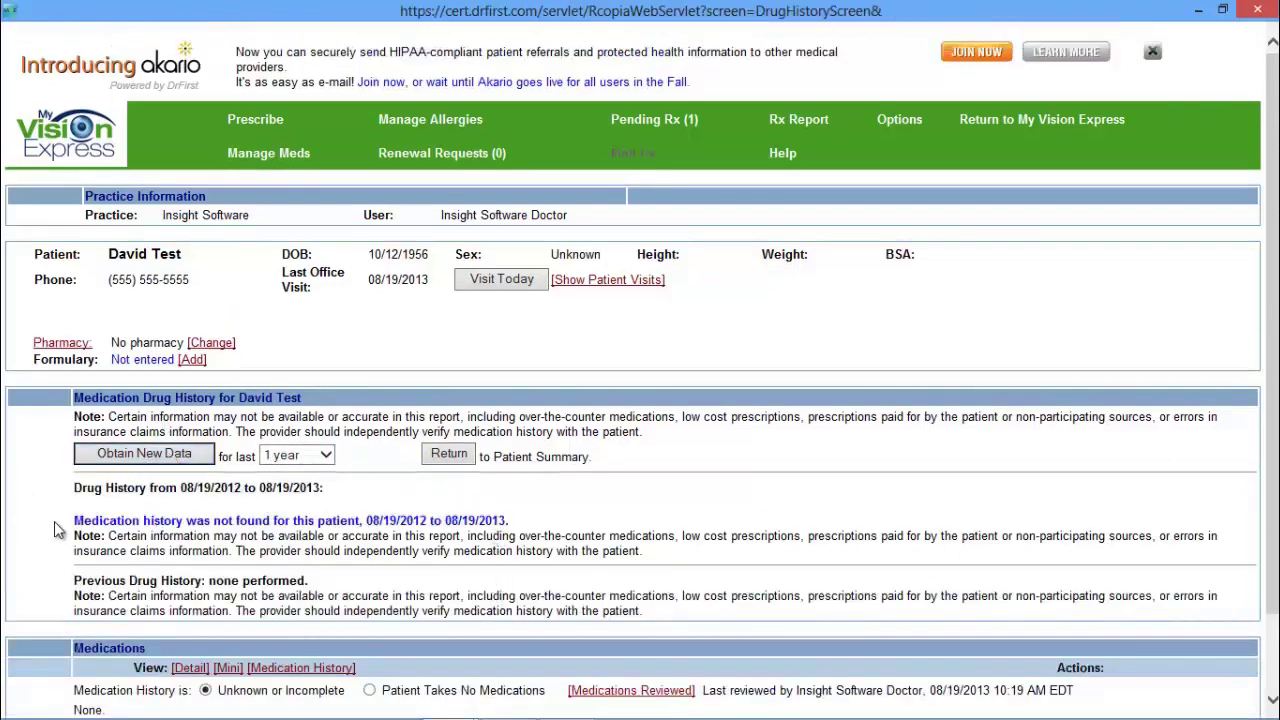
drag(73, 520, 504, 517)
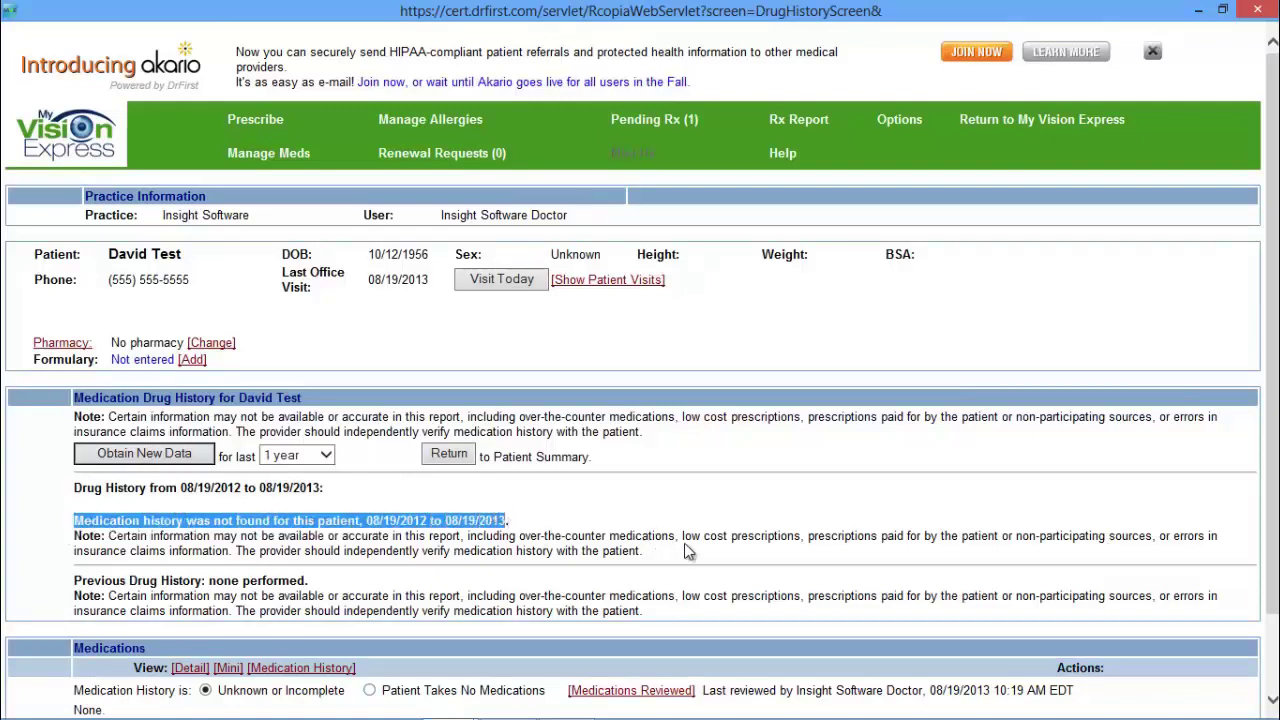
click(624, 498)
scroll(622, 505, down, 1)
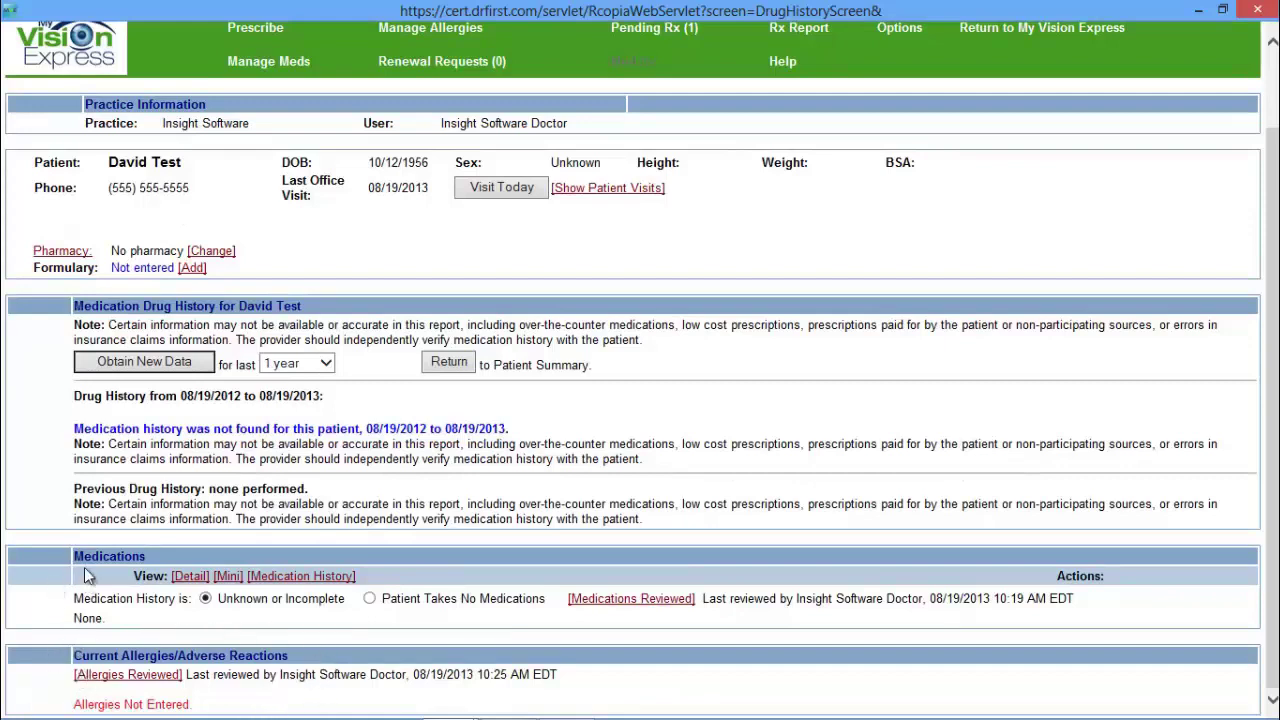
scroll(84, 567, up, 2)
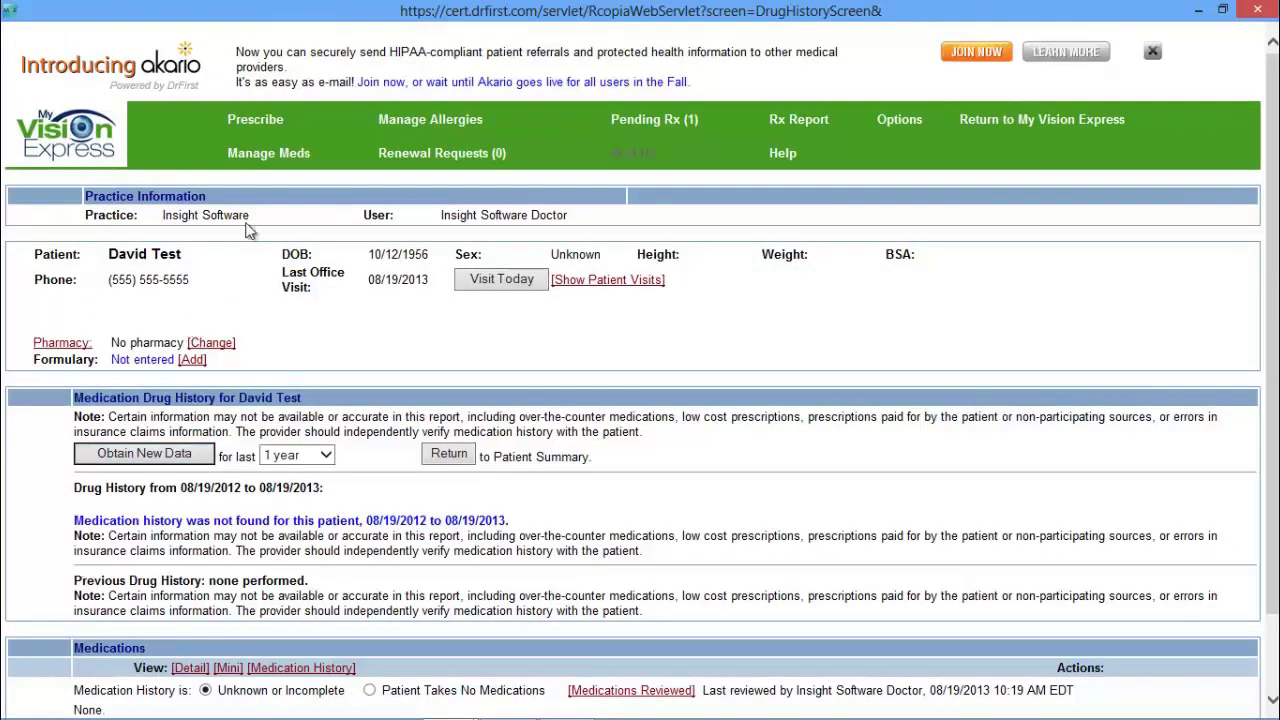
Open the Rx Report and leave the Provider filter on All Providers.
click(779, 122)
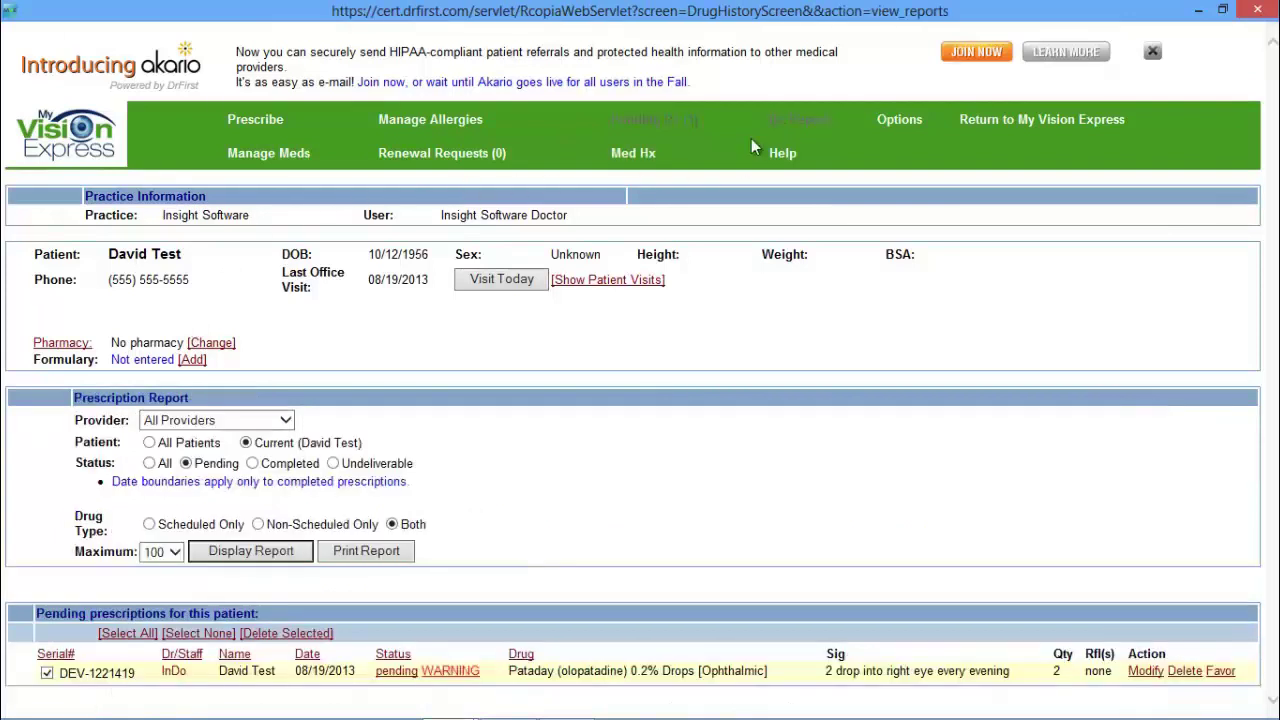
click(285, 421)
click(283, 420)
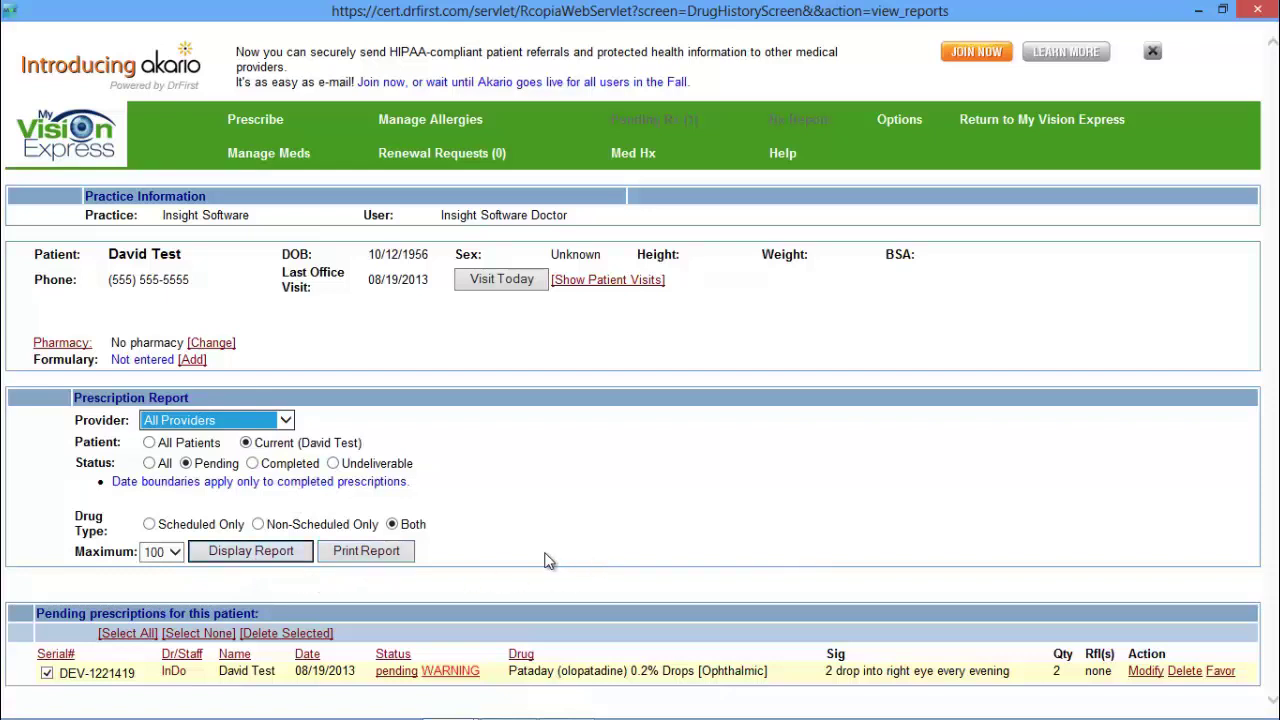
Go to Additional Options under Options and bring up the user Preferences settings.
click(899, 121)
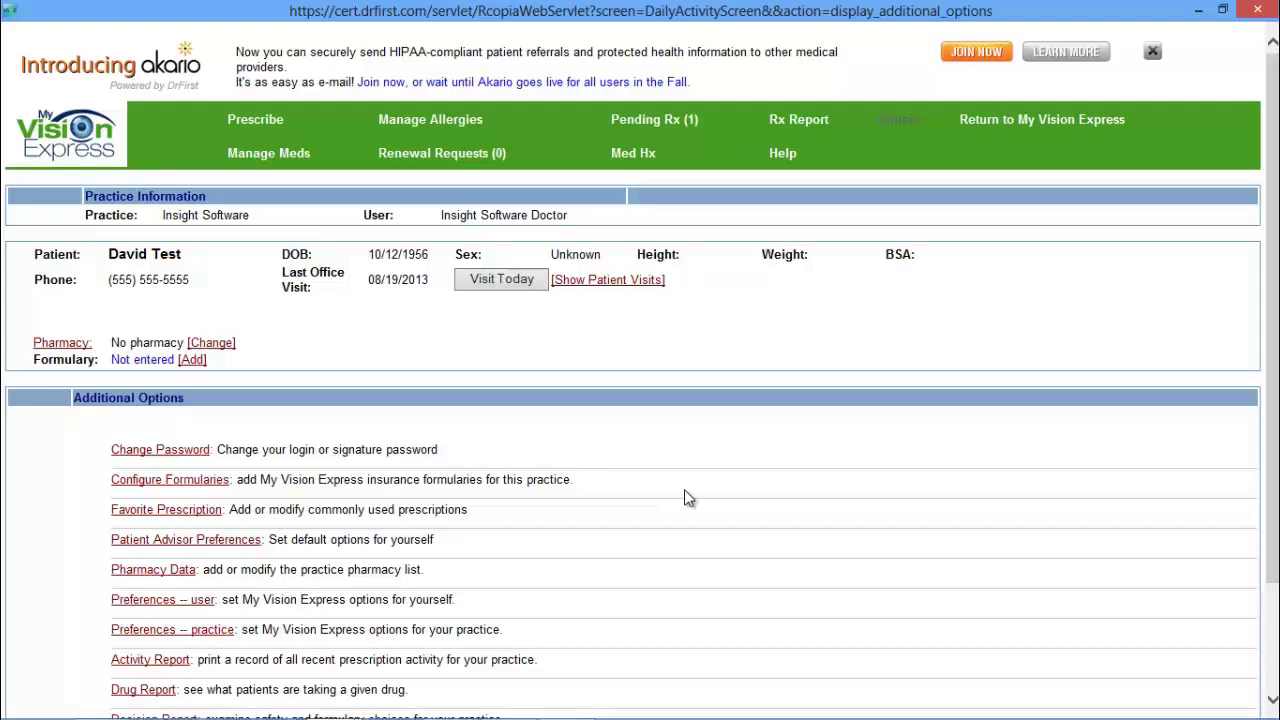
click(172, 629)
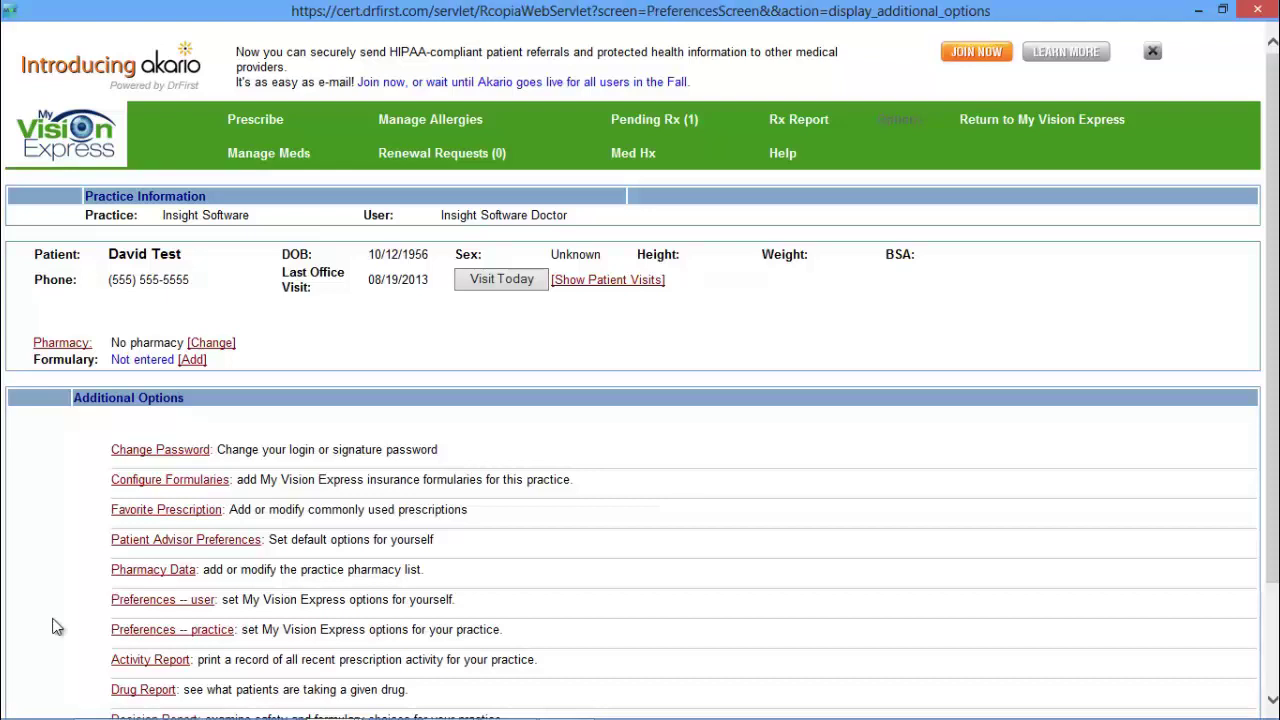
click(132, 601)
scroll(58, 553, down, 4)
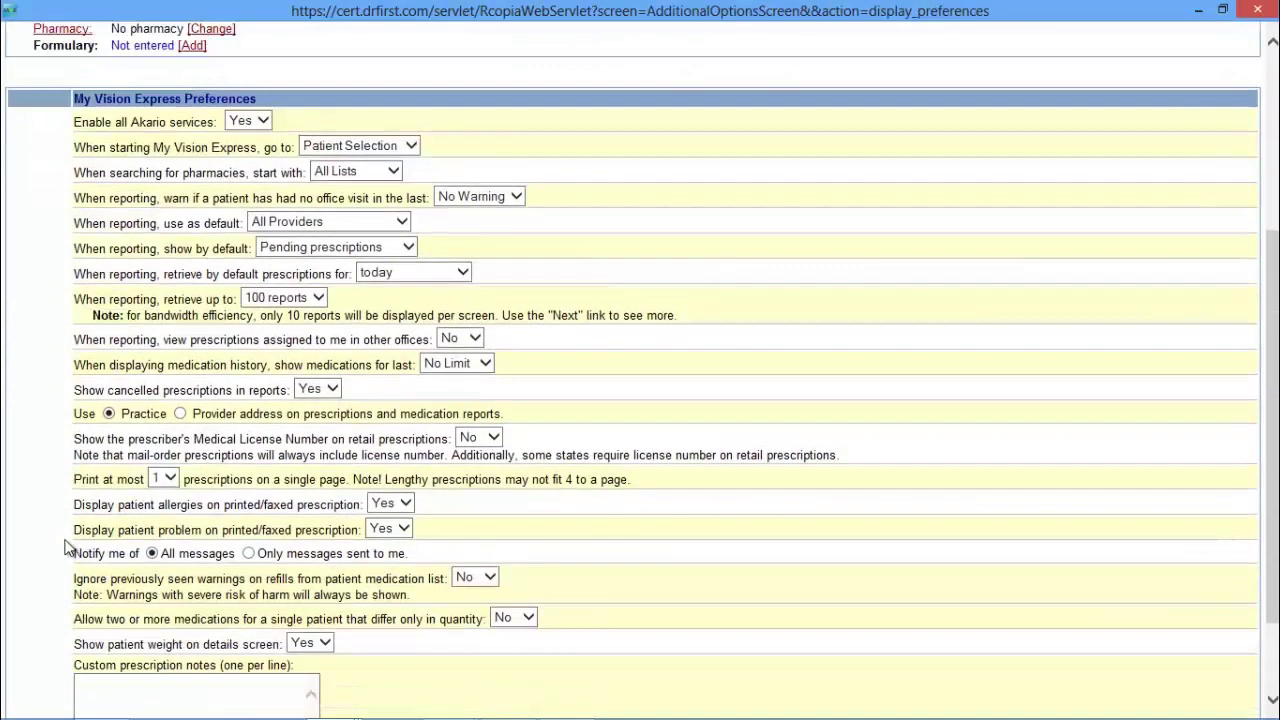
scroll(61, 496, down, 1)
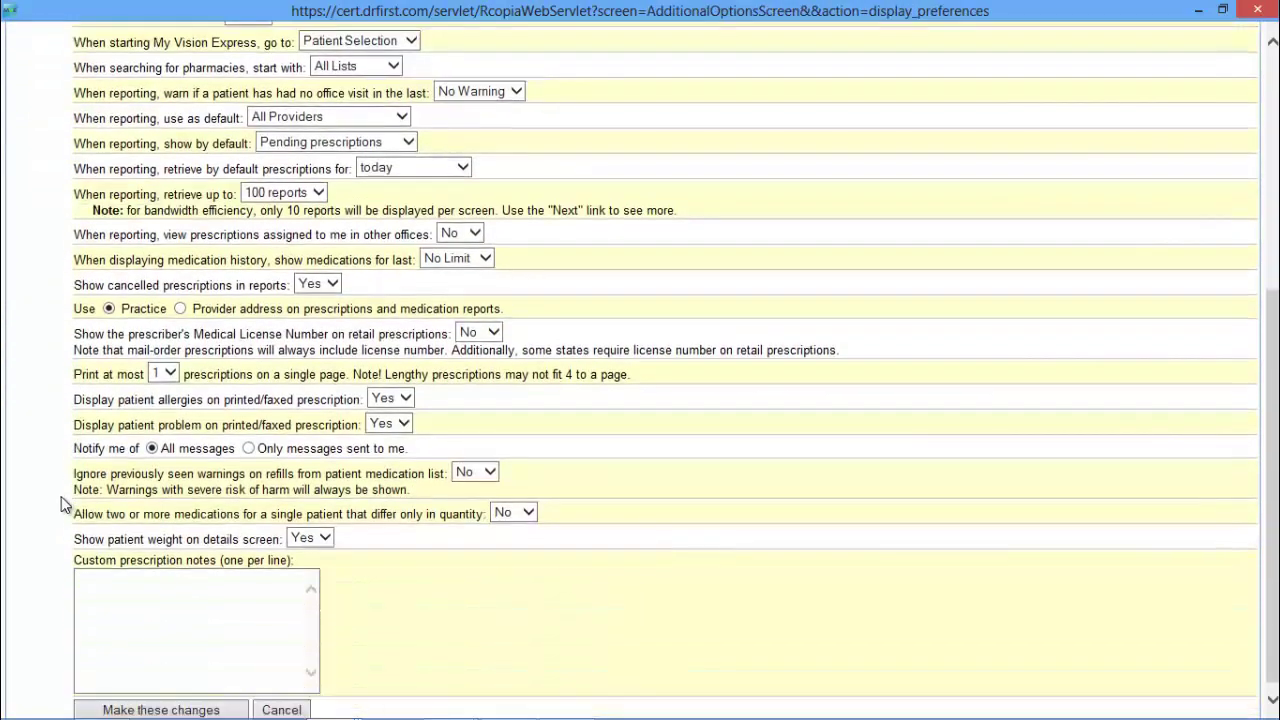
scroll(61, 496, up, 2)
scroll(57, 493, up, 1)
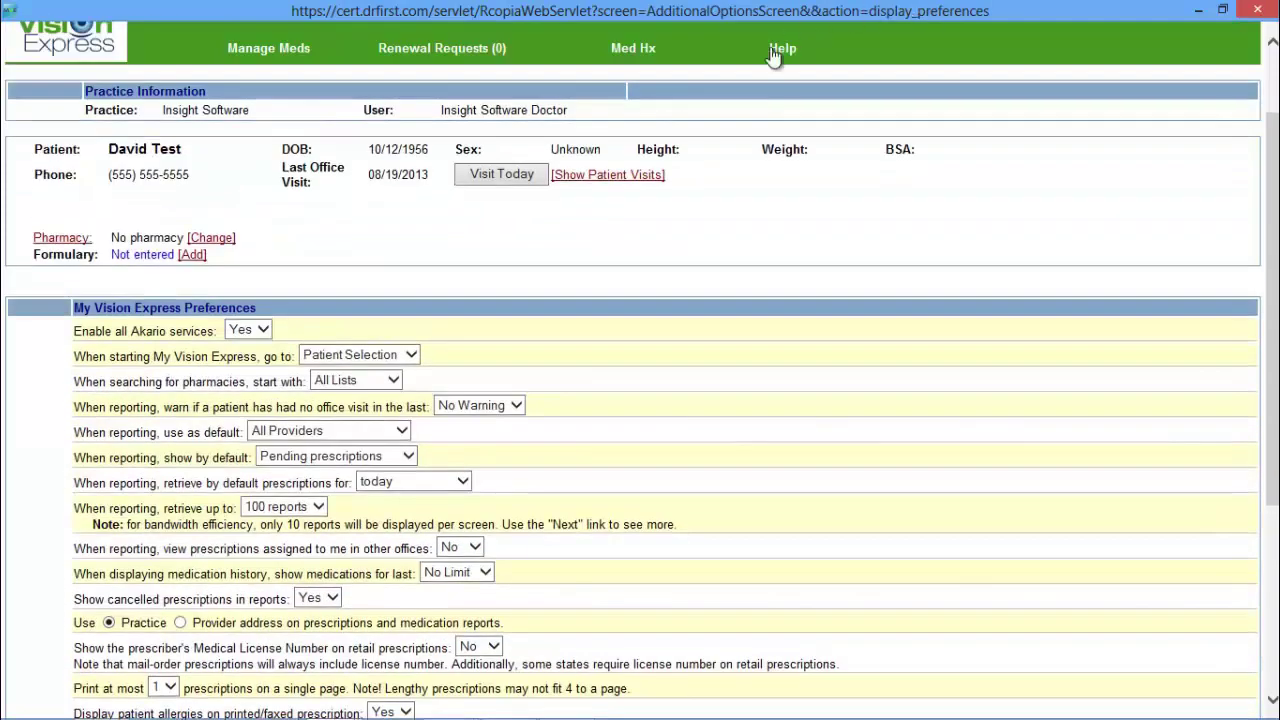
scroll(800, 80, up, 2)
click(900, 120)
scroll(320, 385, down, 2)
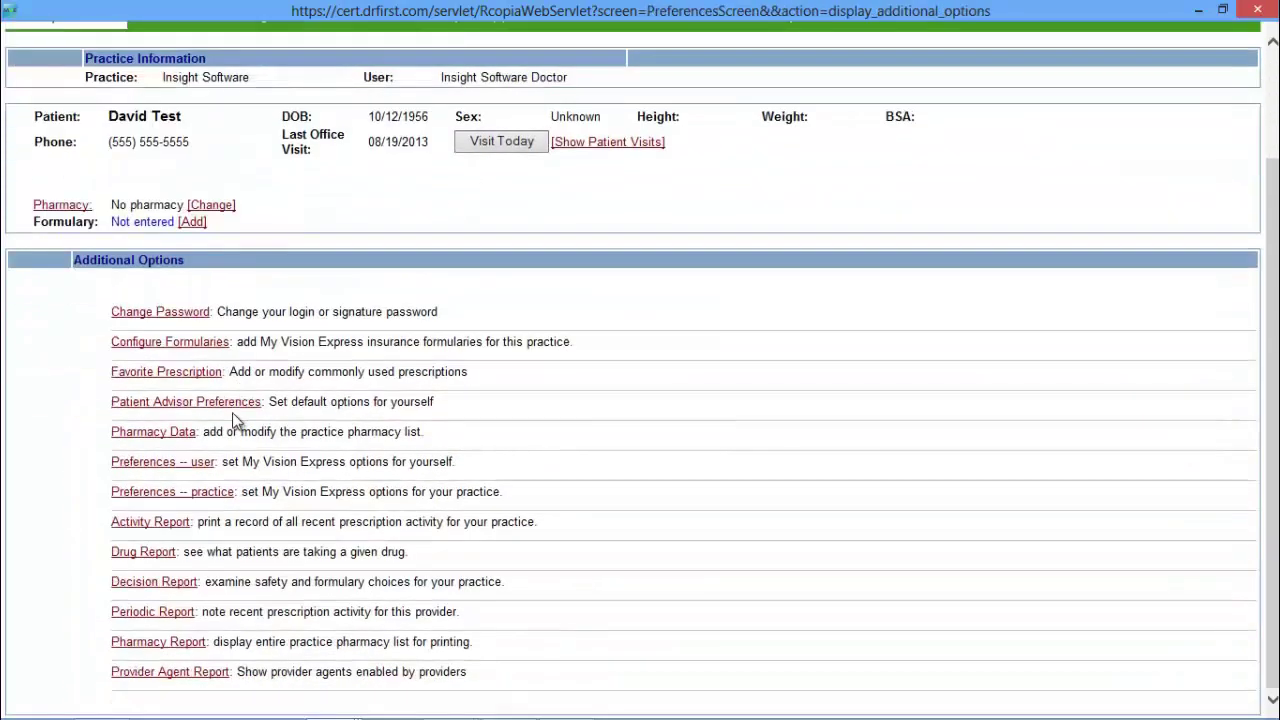
click(155, 492)
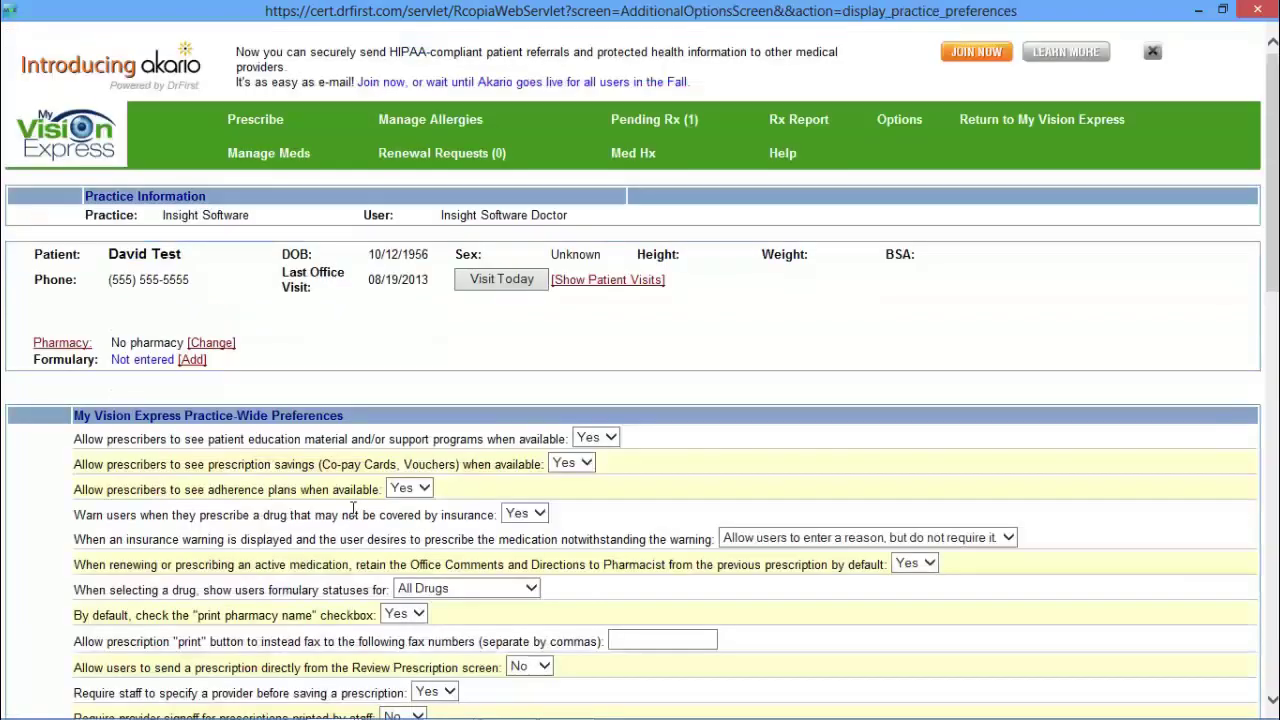
scroll(371, 506, down, 3)
scroll(371, 506, up, 3)
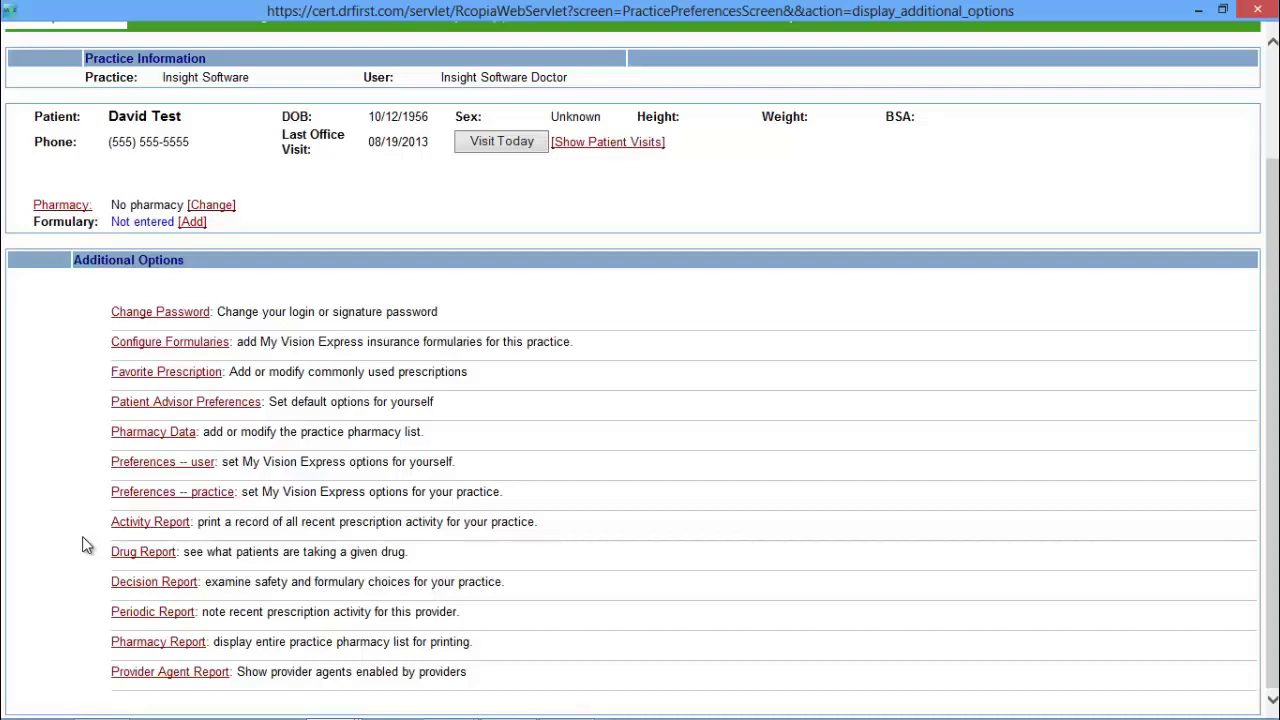
View the practice Activity Report for All Providers, then the Drug Report search.
click(143, 522)
click(284, 424)
click(287, 424)
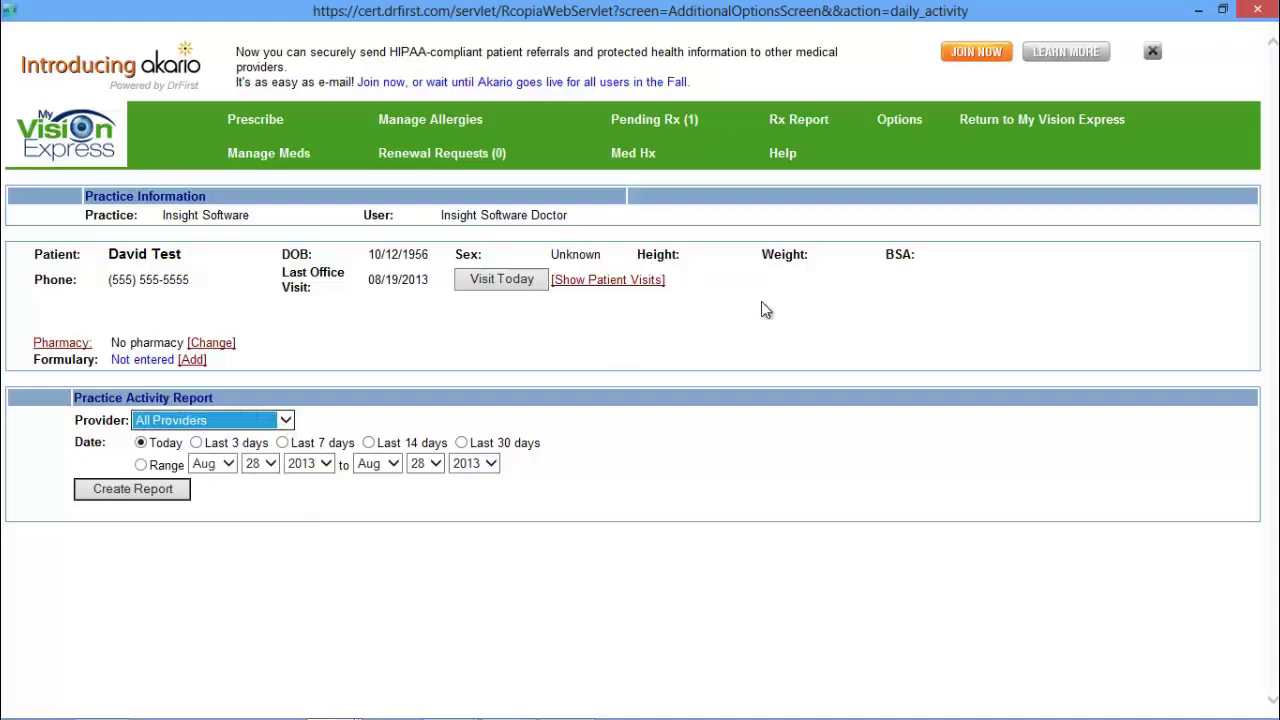
click(905, 120)
scroll(365, 437, down, 2)
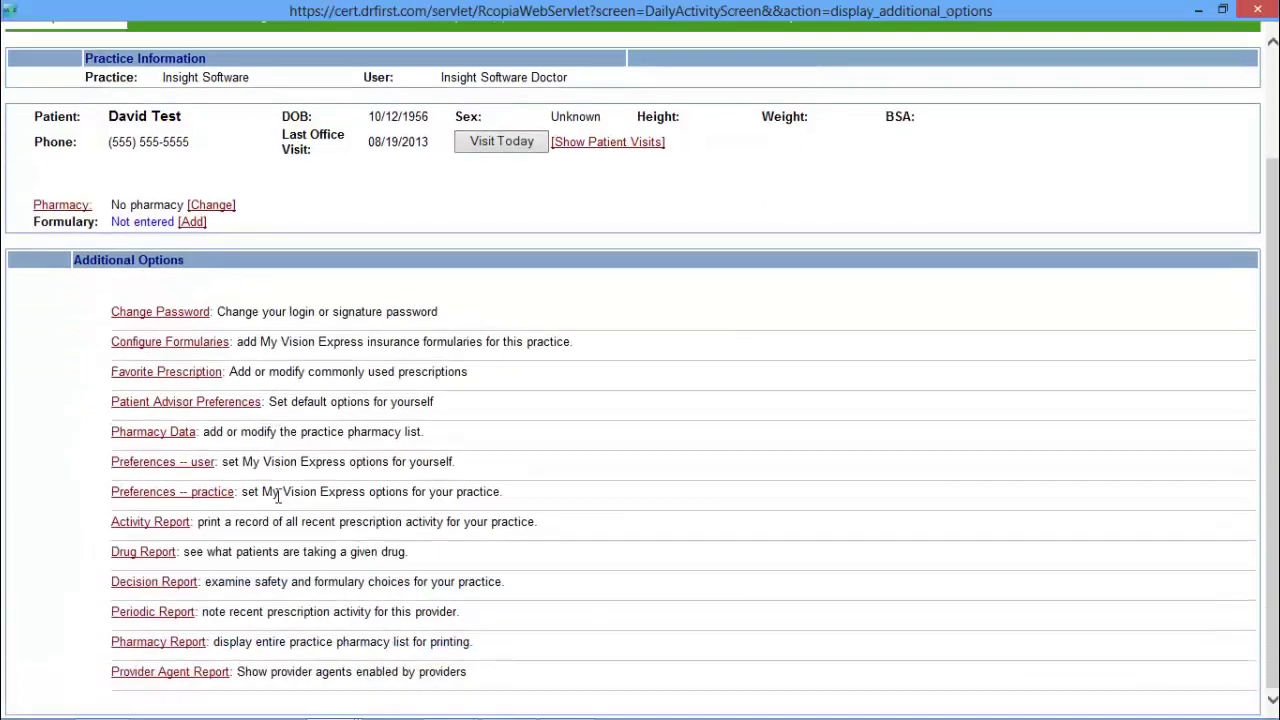
click(137, 552)
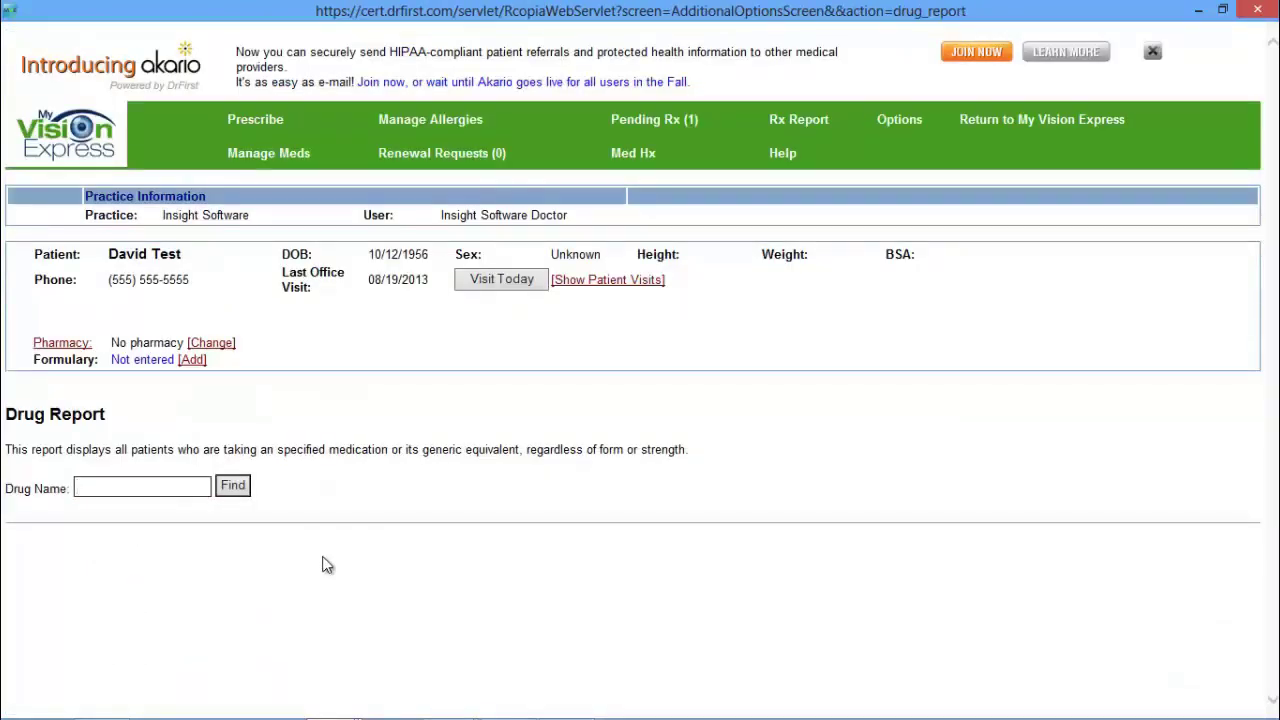
Look over the Decision Report, then the Periodic Prescription Report for Jul 29 to Aug 28, 2013.
click(897, 120)
scroll(264, 342, down, 2)
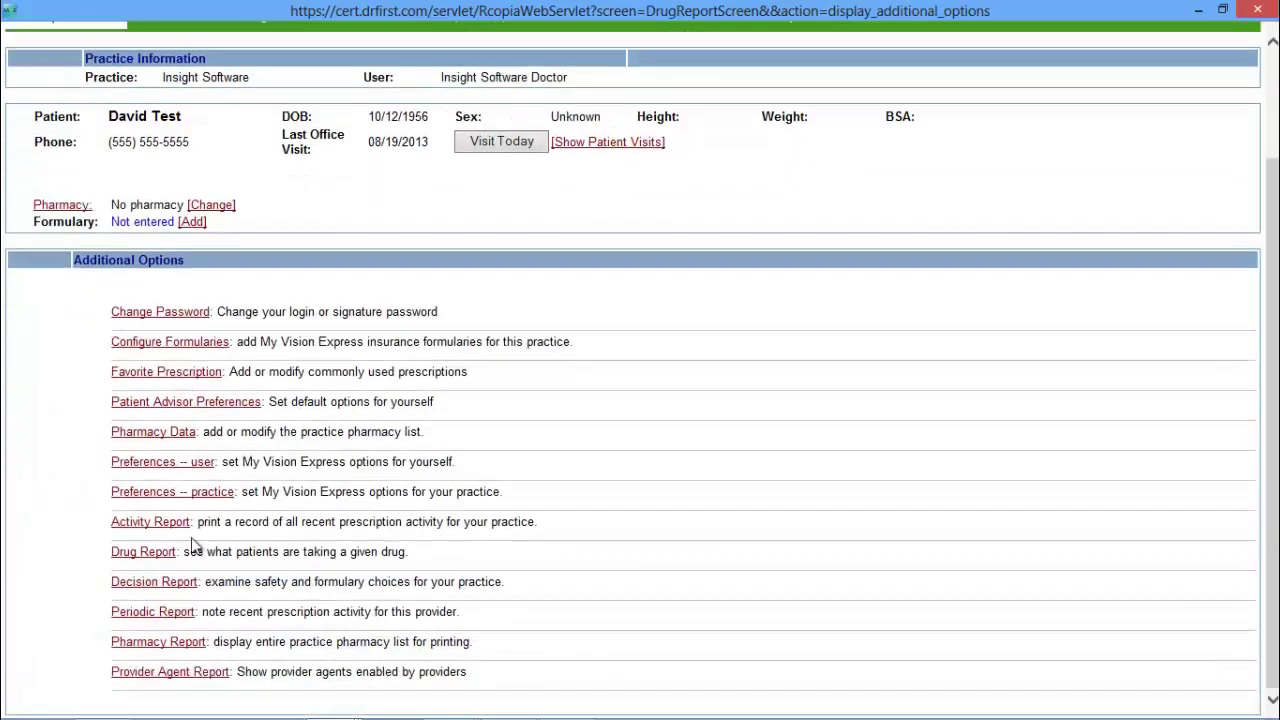
click(161, 588)
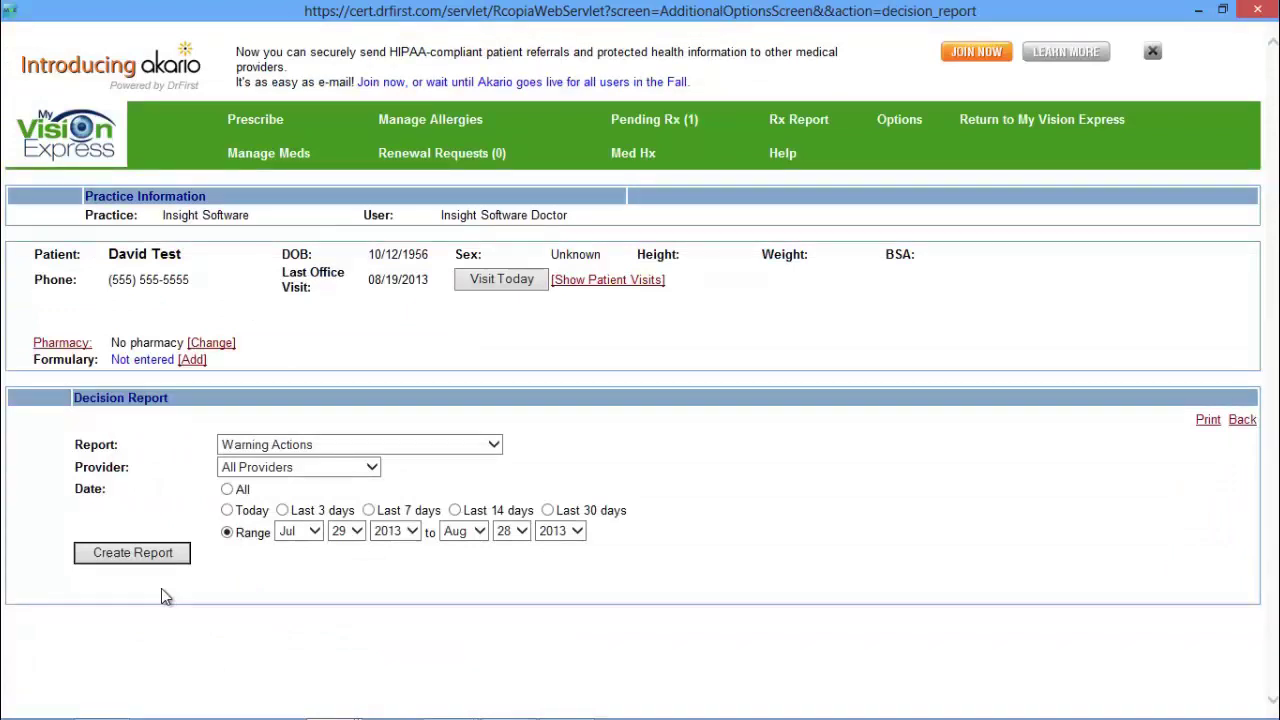
click(898, 122)
scroll(450, 476, down, 3)
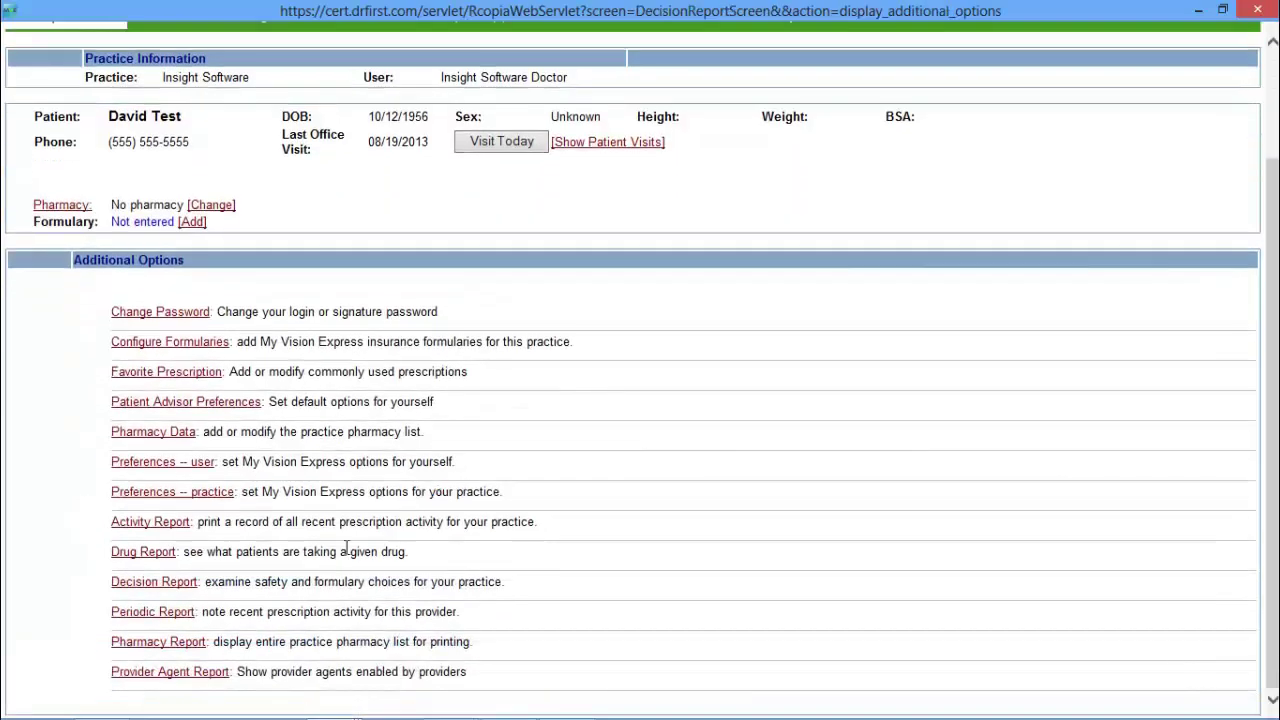
click(160, 612)
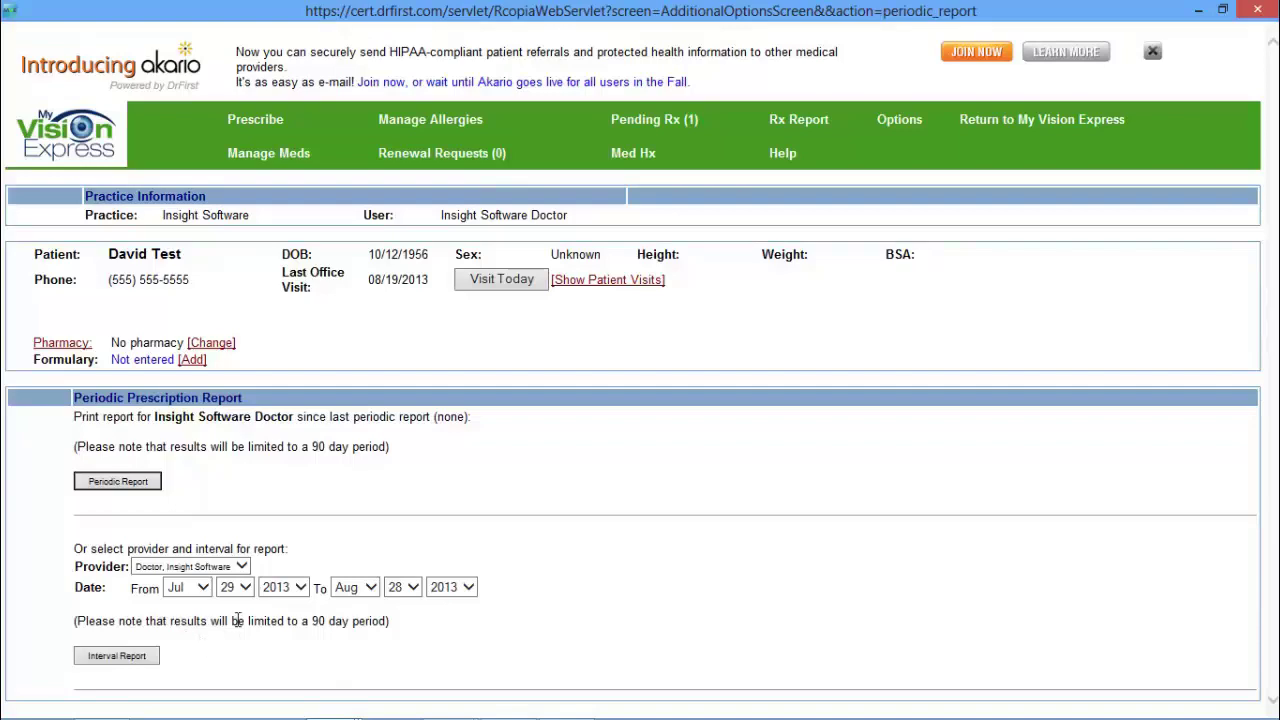
Review the full practice pharmacy list from Pharmacy Report, then go back to Additional Options.
click(892, 121)
scroll(400, 443, down, 3)
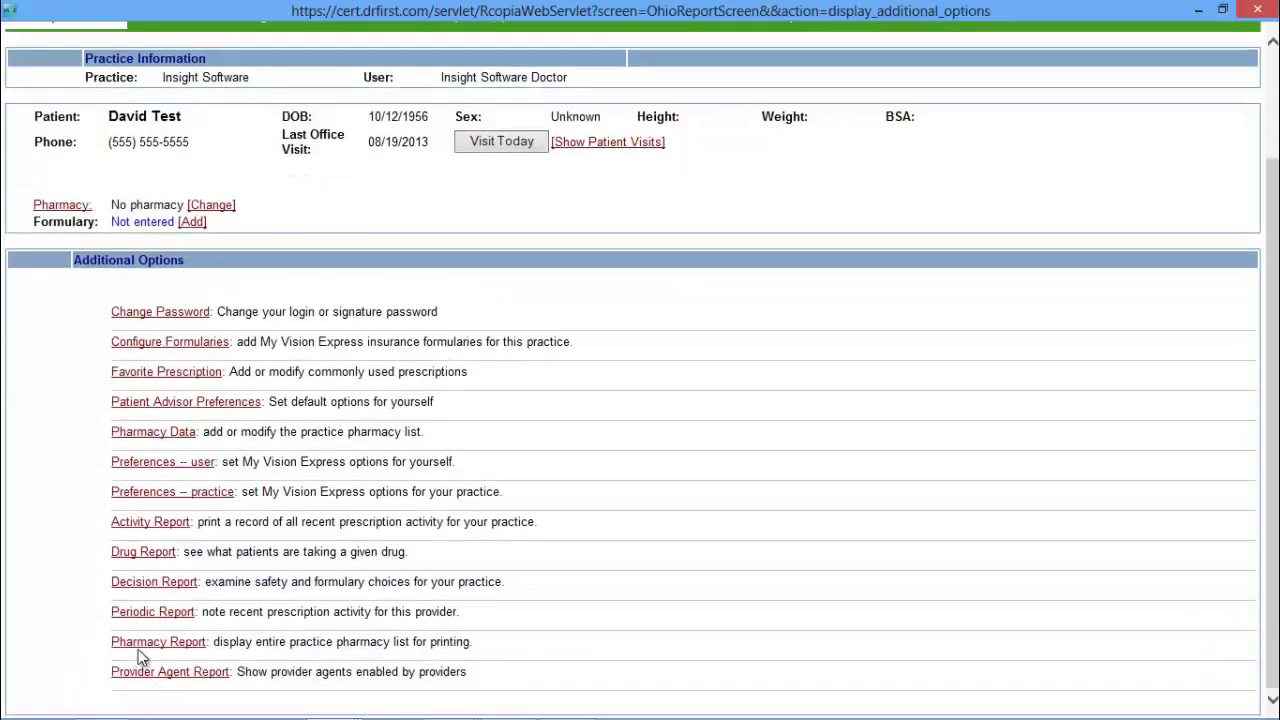
click(143, 646)
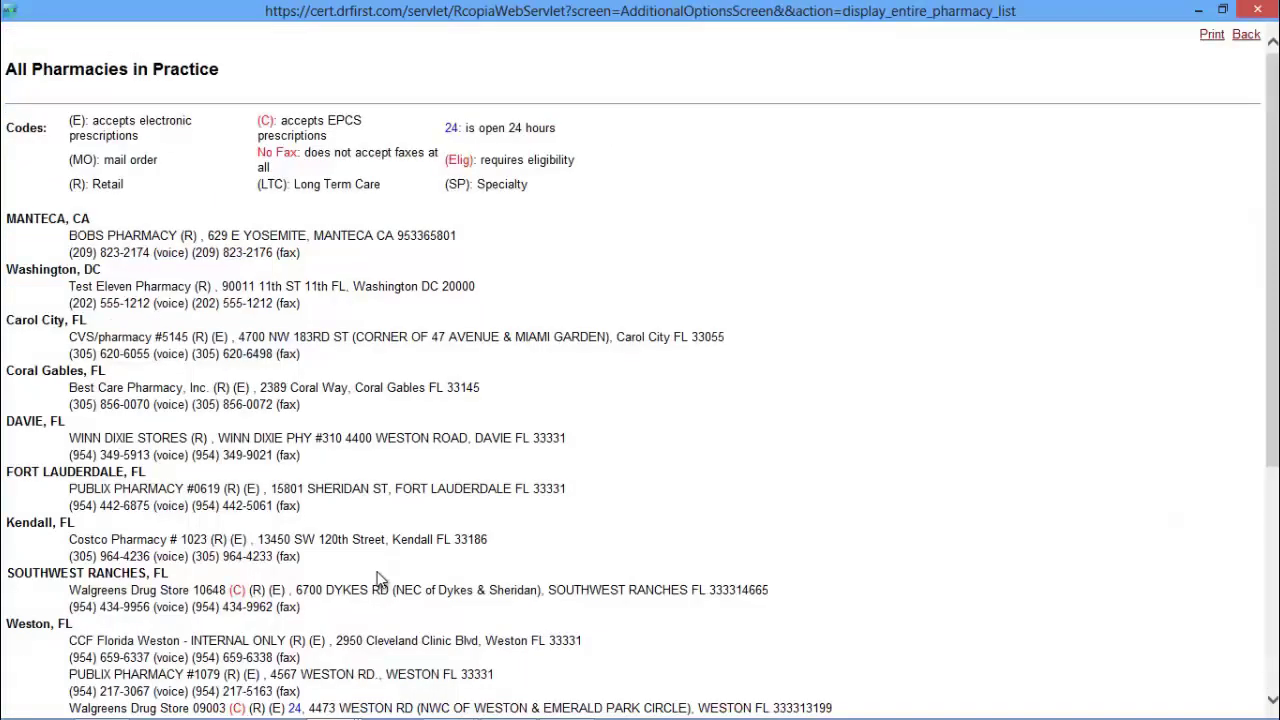
scroll(395, 570, down, 1)
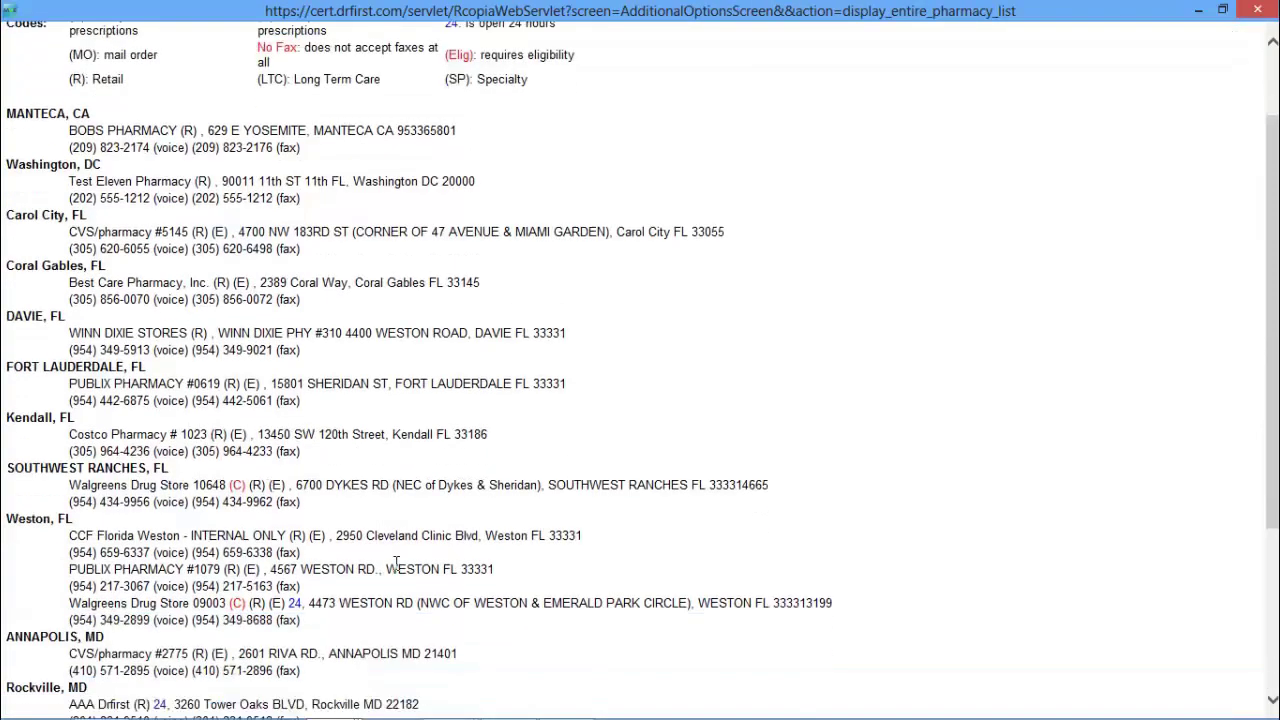
scroll(346, 516, up, 1)
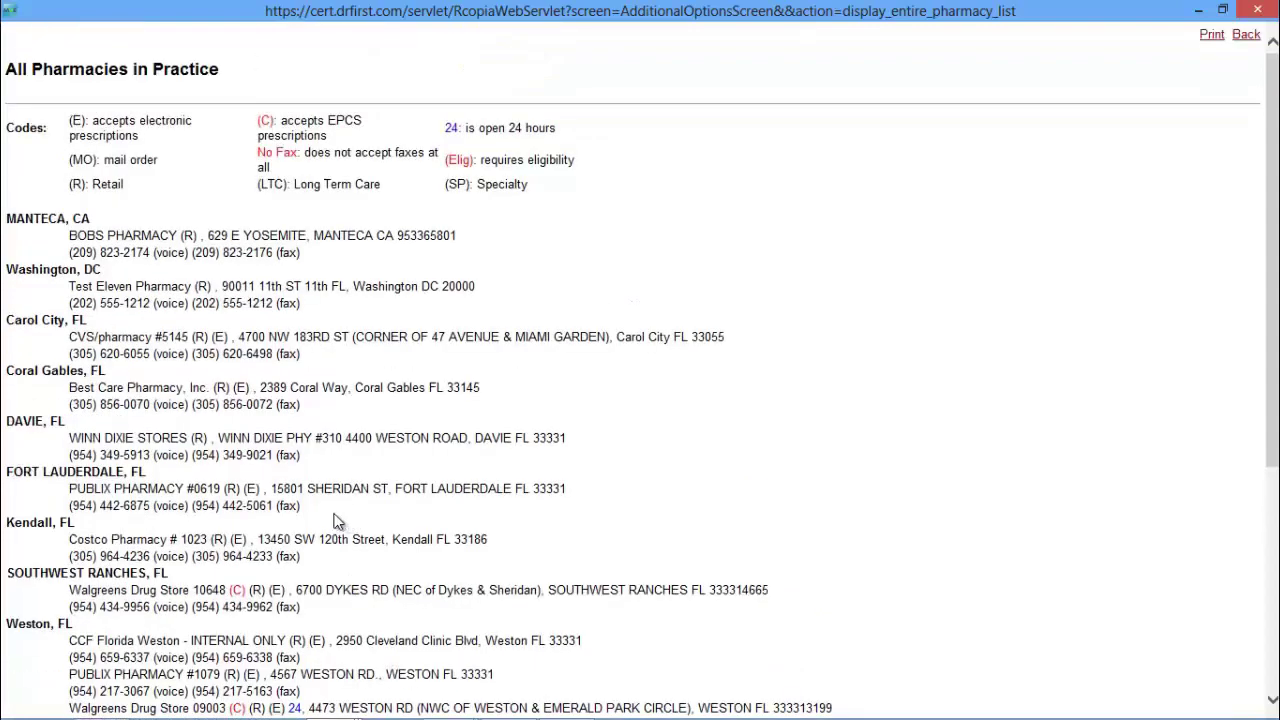
click(1245, 40)
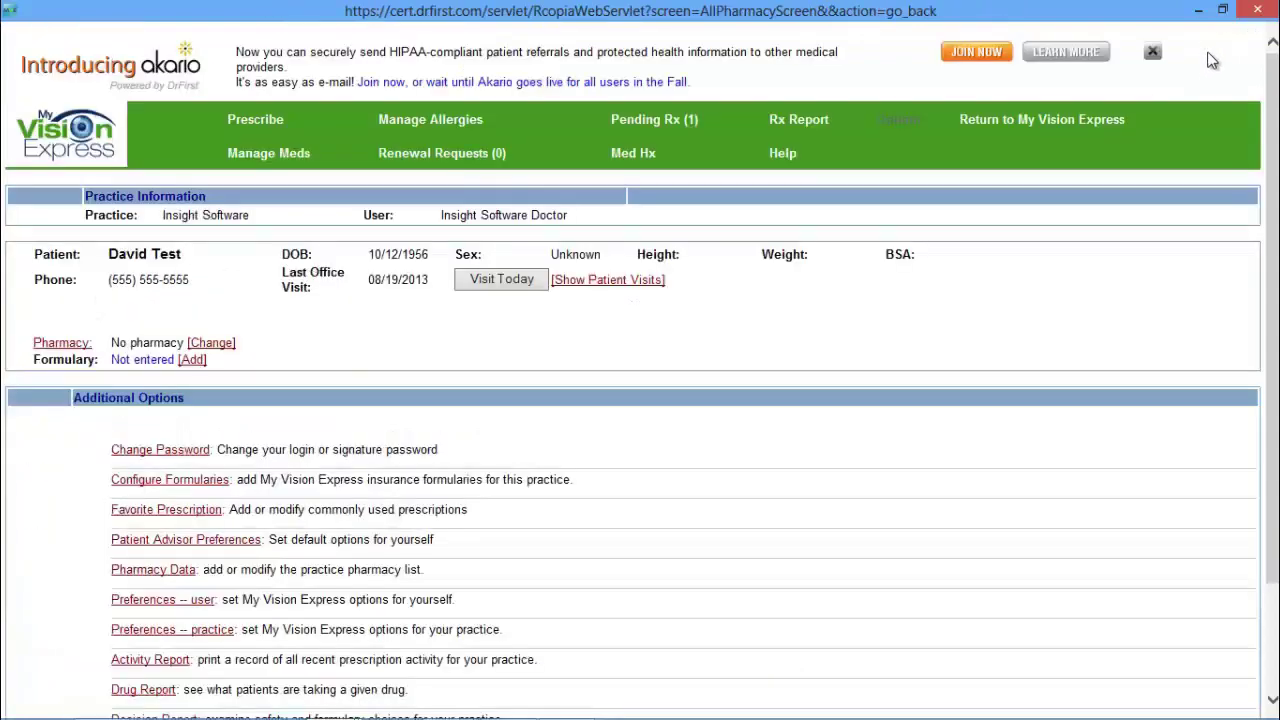
Bring up the Provider Agent Report from the Additional Options list.
scroll(425, 515, down, 1)
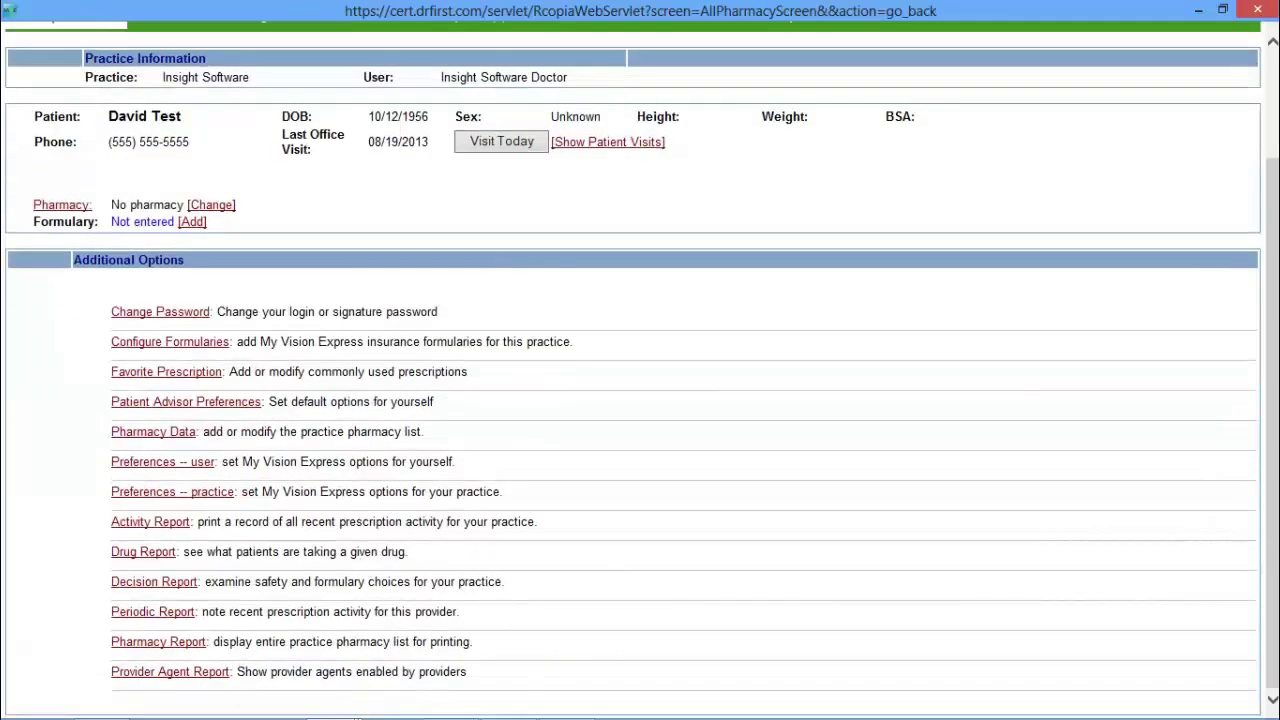
click(192, 672)
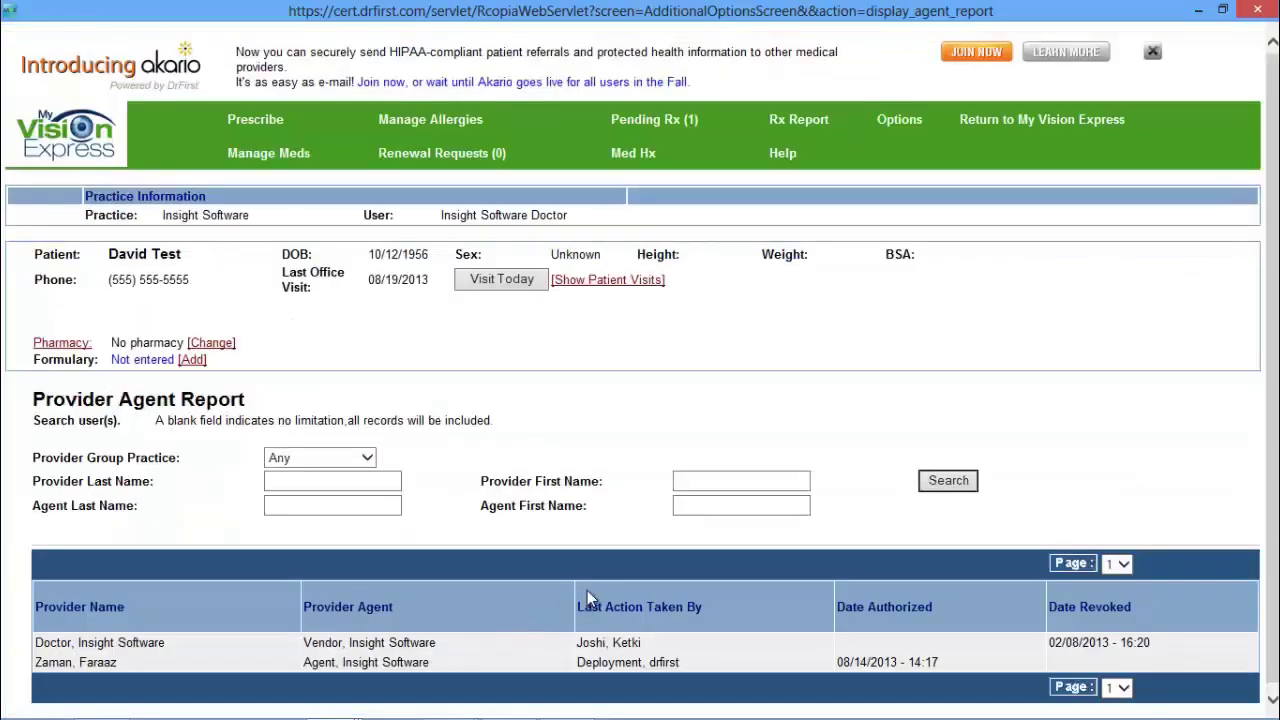
scroll(592, 559, down, 1)
Return from the Provider Agent Report to the Additional Options page with Alt+Left.
key(alt+Left)
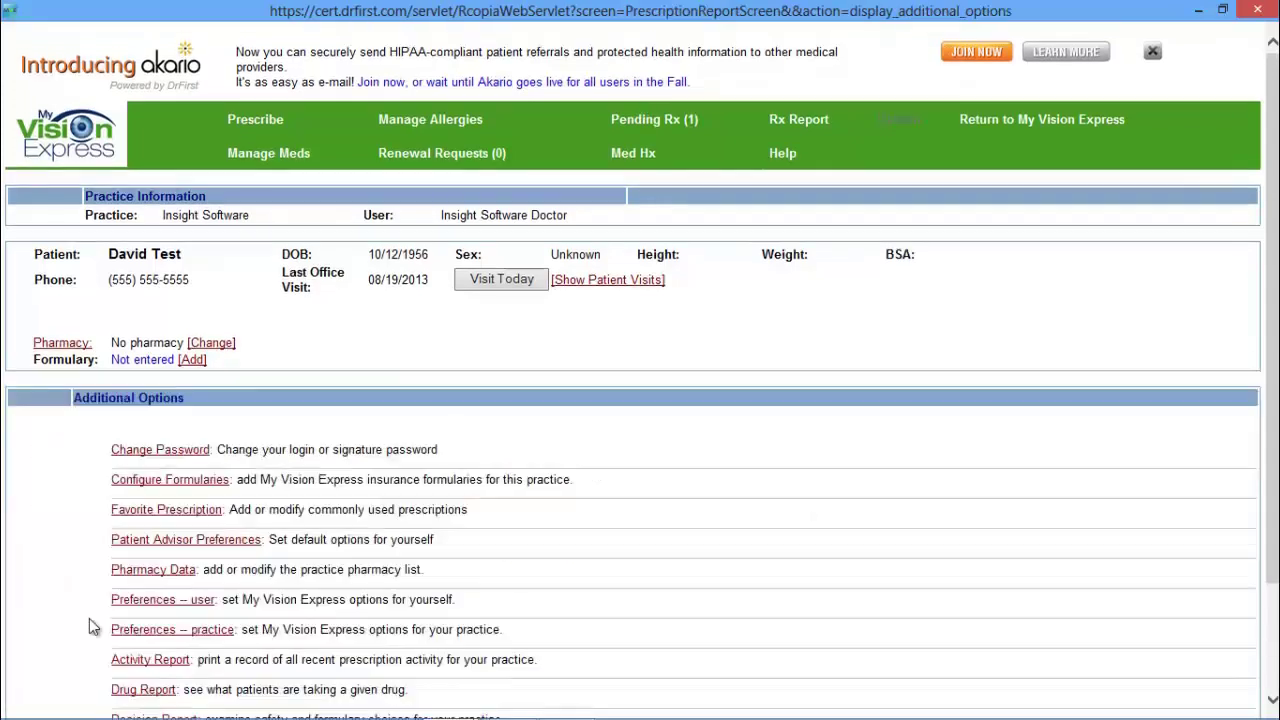